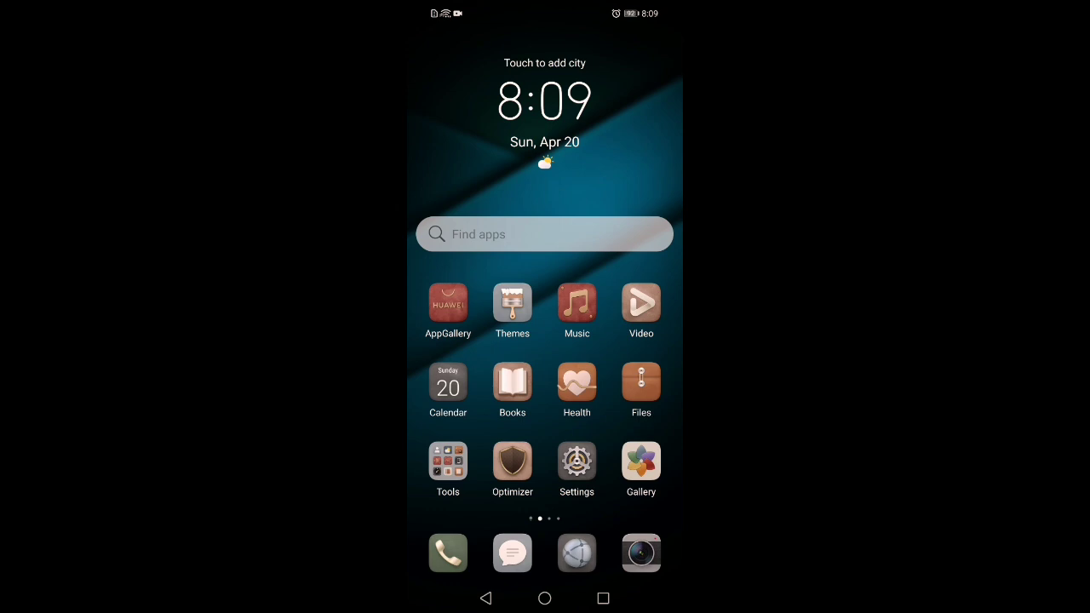
Step: Open Huawei Browser and start a Bing search for Google
{"action": "left_click", "coordinate": [577, 552]}
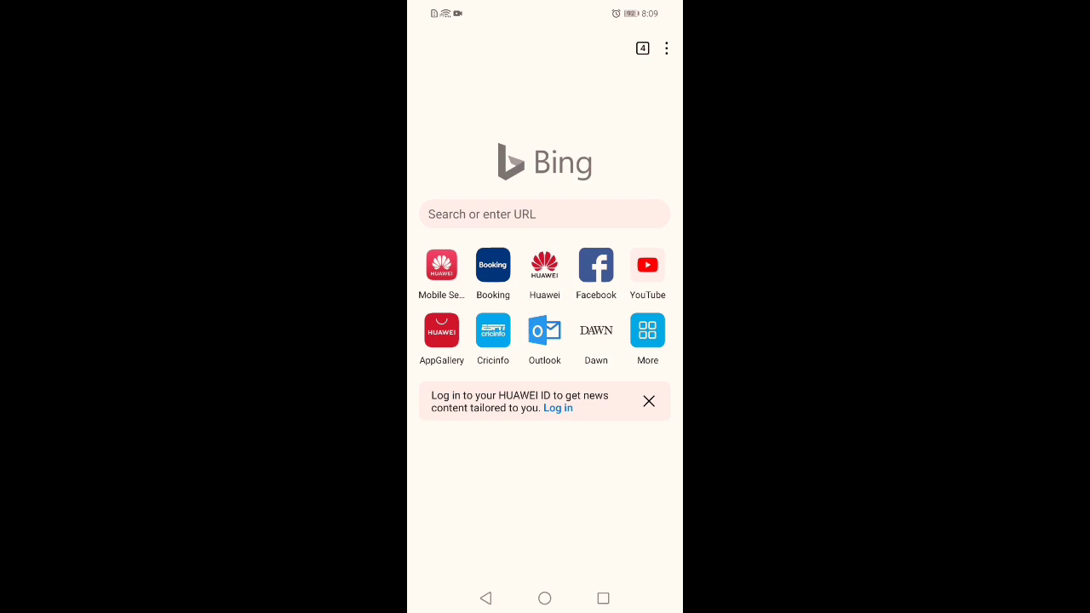
{"action": "left_click", "coordinate": [575, 213]}
{"action": "type", "text": "Google"}
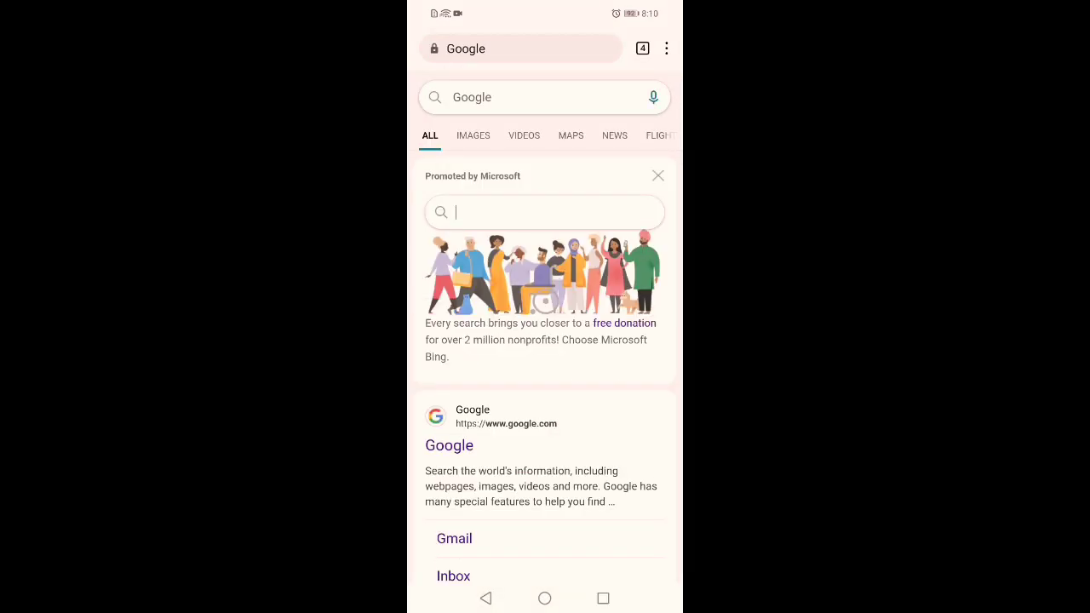
Step: Open the Google result and search Google for 'Ictfix. Net.'
{"action": "left_click", "coordinate": [449, 445]}
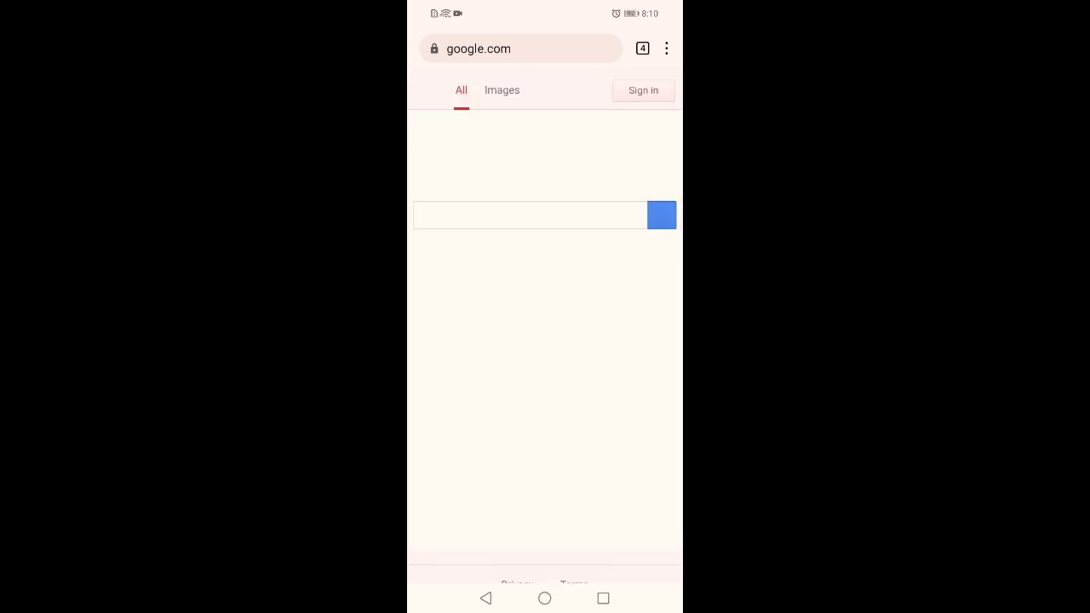
{"action": "left_click", "coordinate": [594, 220]}
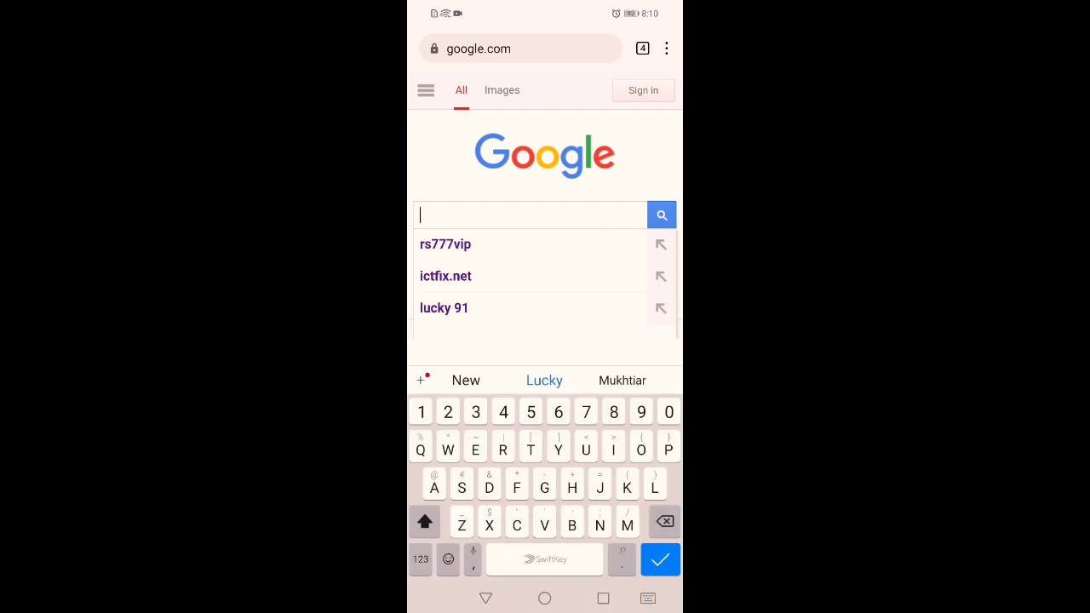
{"action": "type", "text": "Ict"}
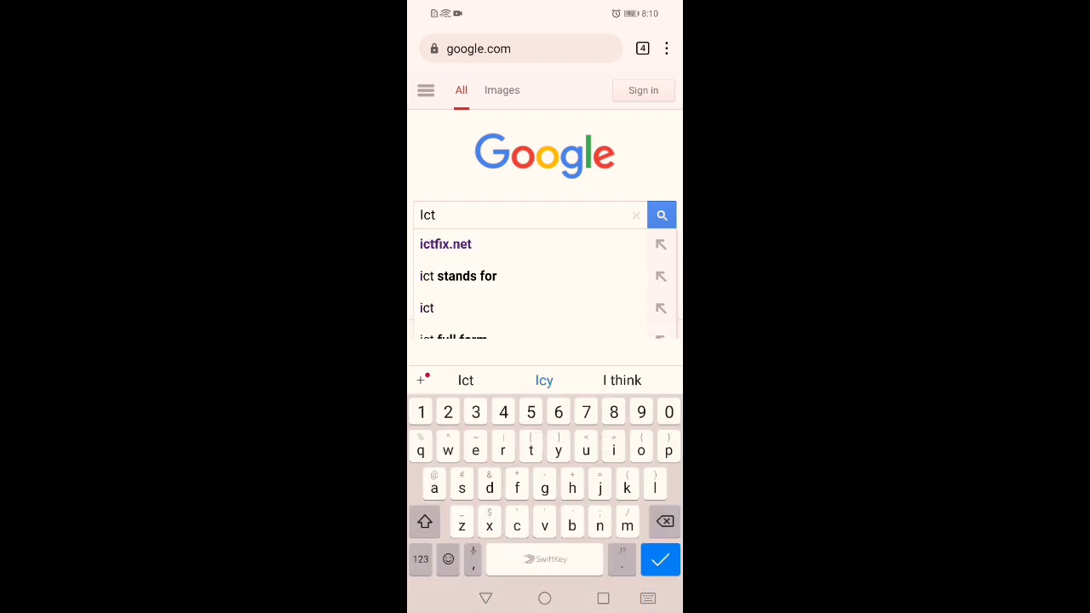
{"action": "type", "text": "fi"}
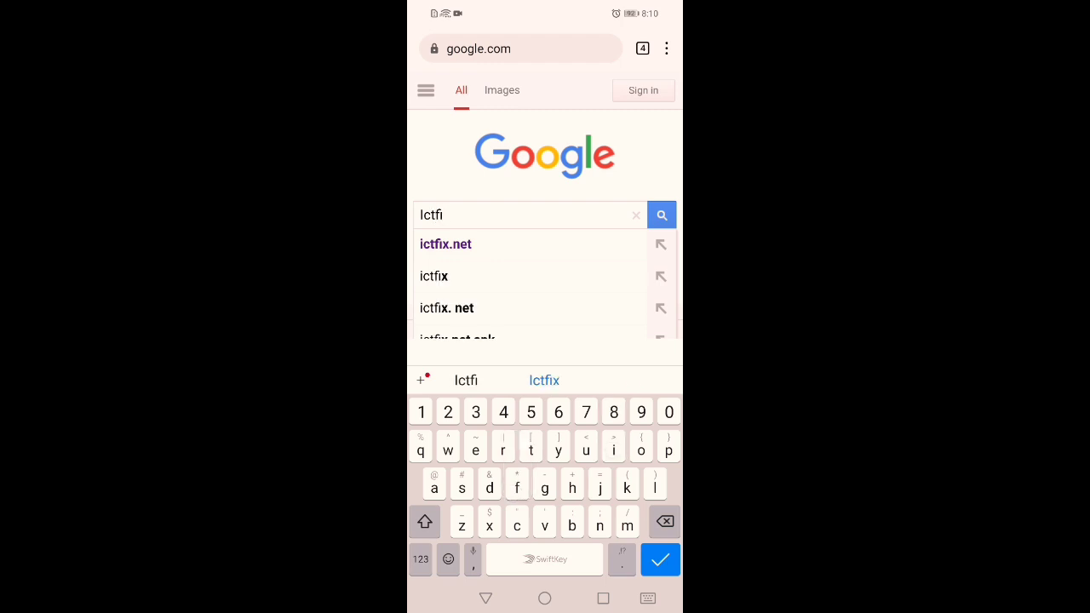
{"action": "type", "text": "x. "}
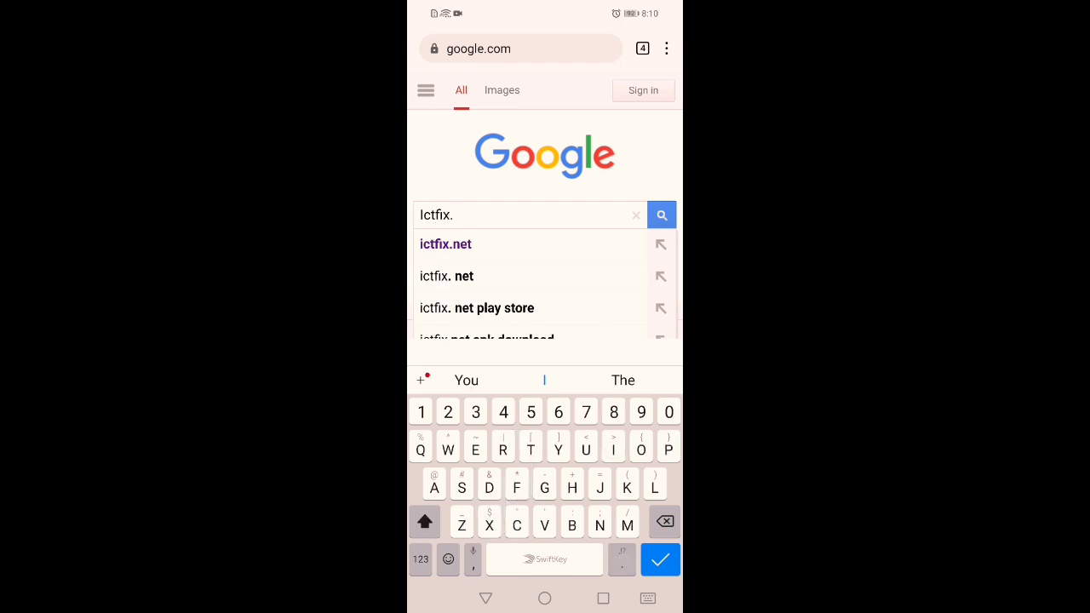
{"action": "type", "text": "Ne"}
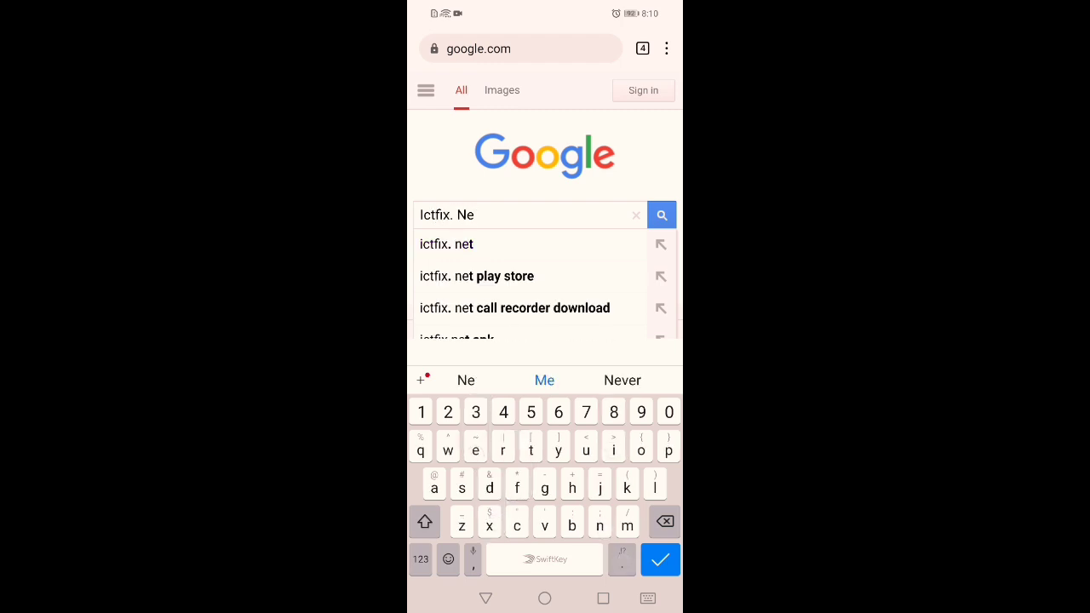
{"action": "type", "text": "t"}
{"action": "type", "text": "."}
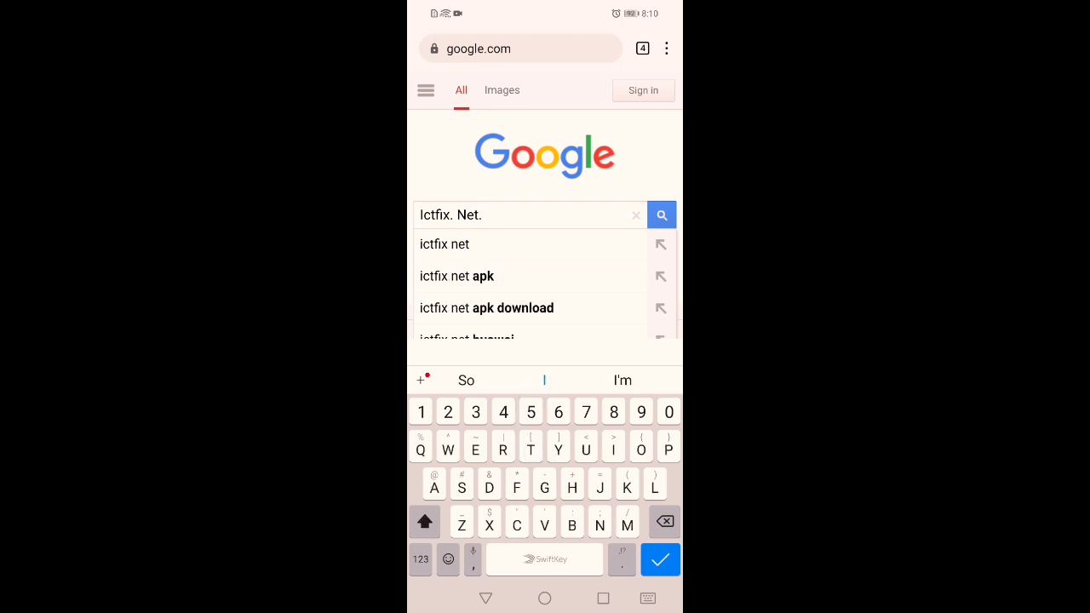
{"action": "key", "text": "Return"}
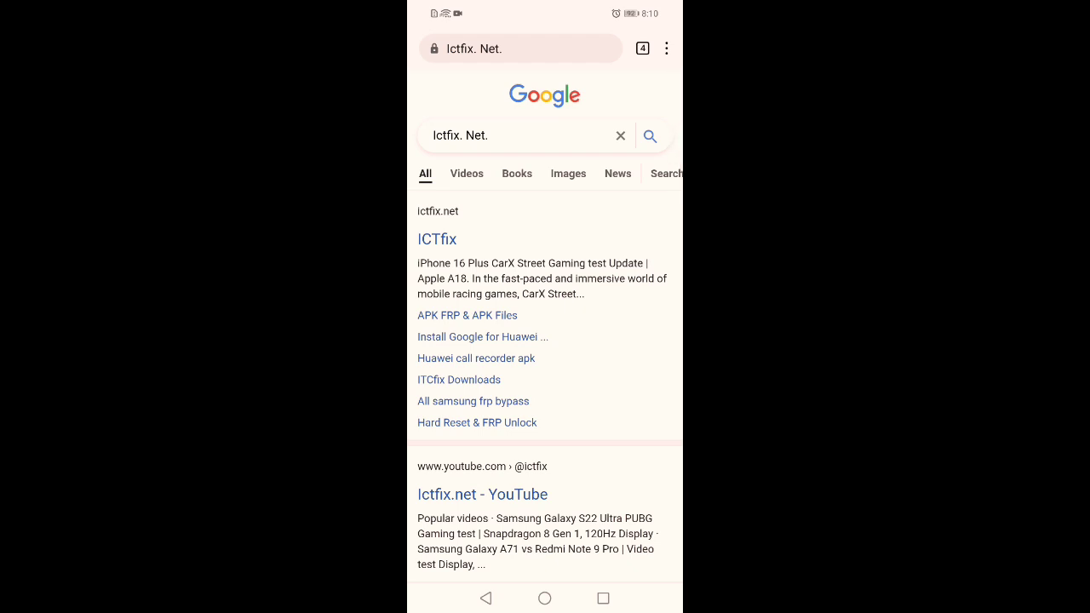
Step: Open the ictfix.net result and expand the site's navigation menu
{"action": "left_click", "coordinate": [457, 249]}
{"action": "left_click", "coordinate": [439, 237]}
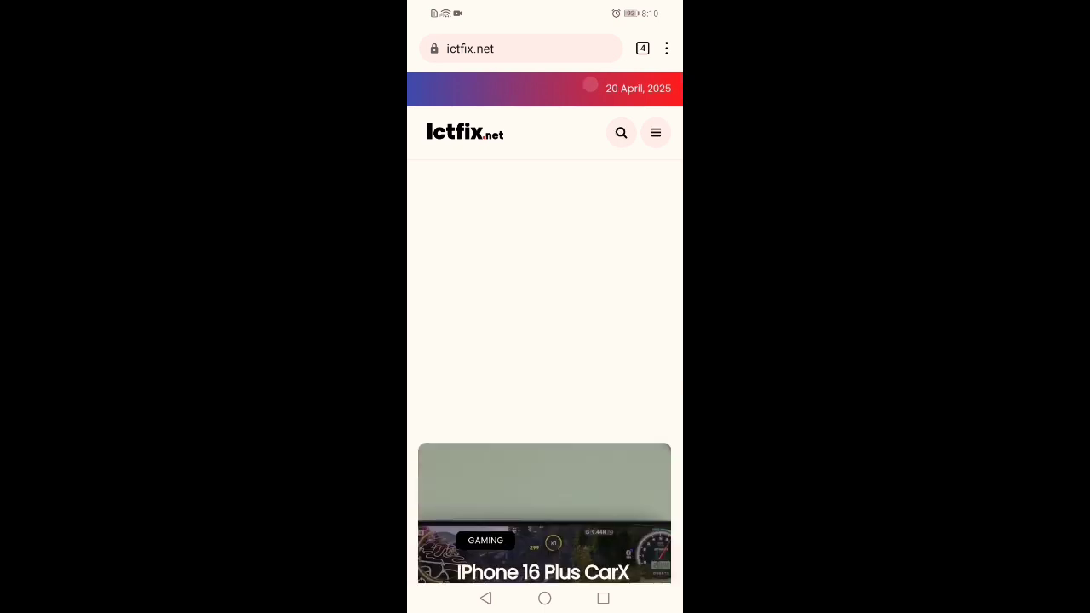
{"action": "left_click", "coordinate": [656, 132]}
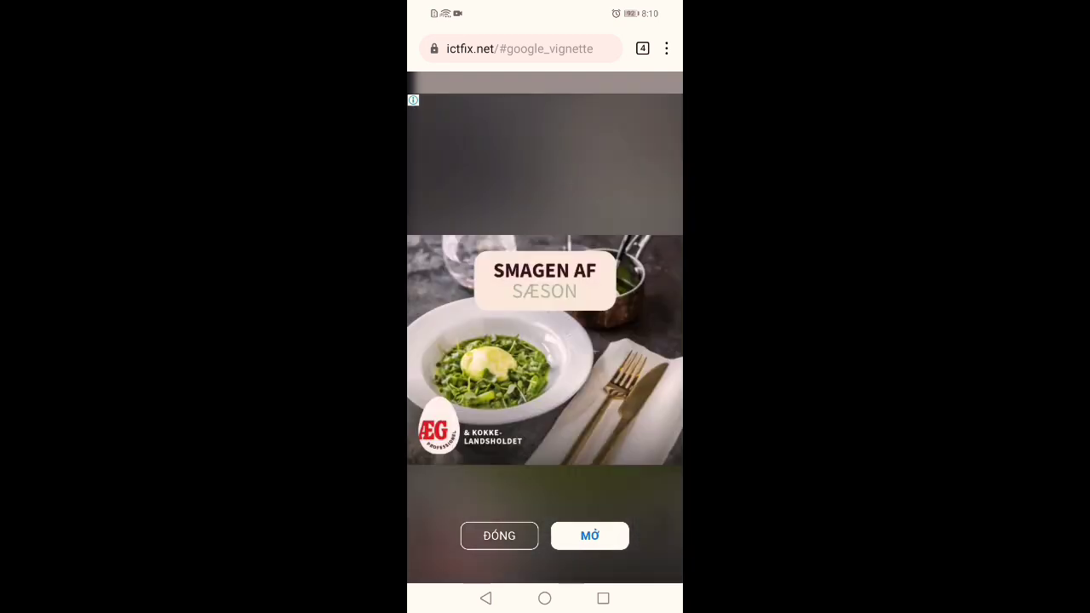
Step: Dismiss the ad and open the Solution 5 Google Space page
{"action": "left_click", "coordinate": [516, 536]}
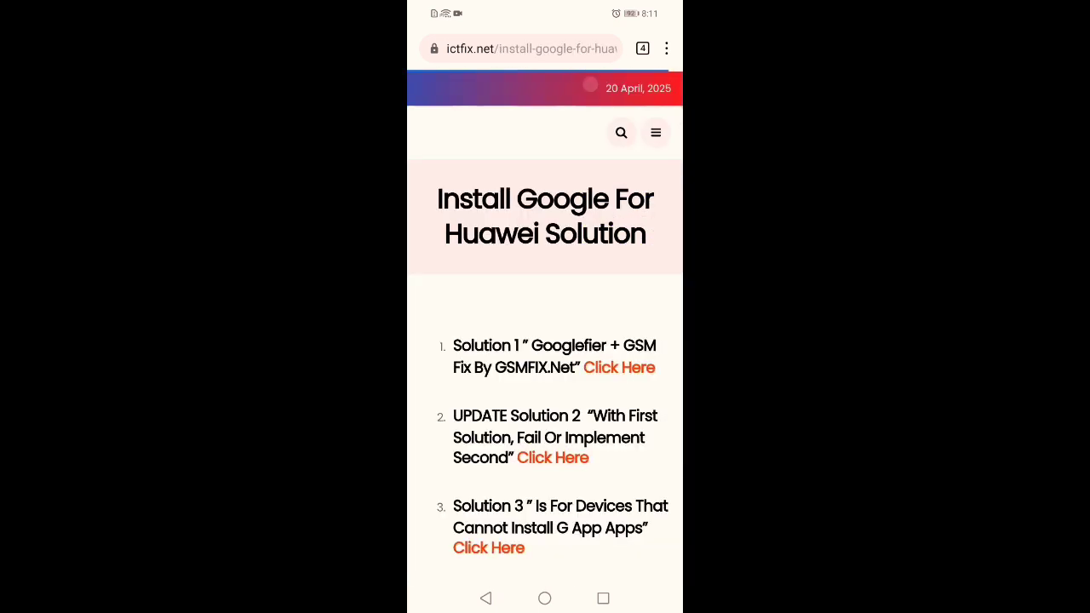
{"action": "scroll", "coordinate": [619, 261], "scroll_direction": "down", "scroll_amount": 5}
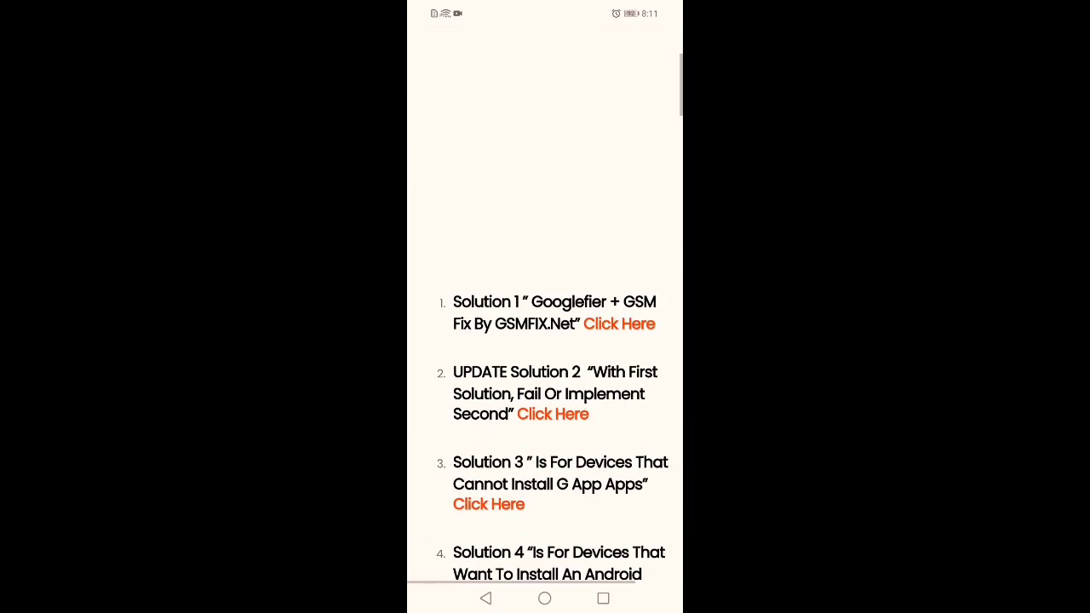
{"action": "scroll", "coordinate": [630, 367], "scroll_direction": "down", "scroll_amount": 5}
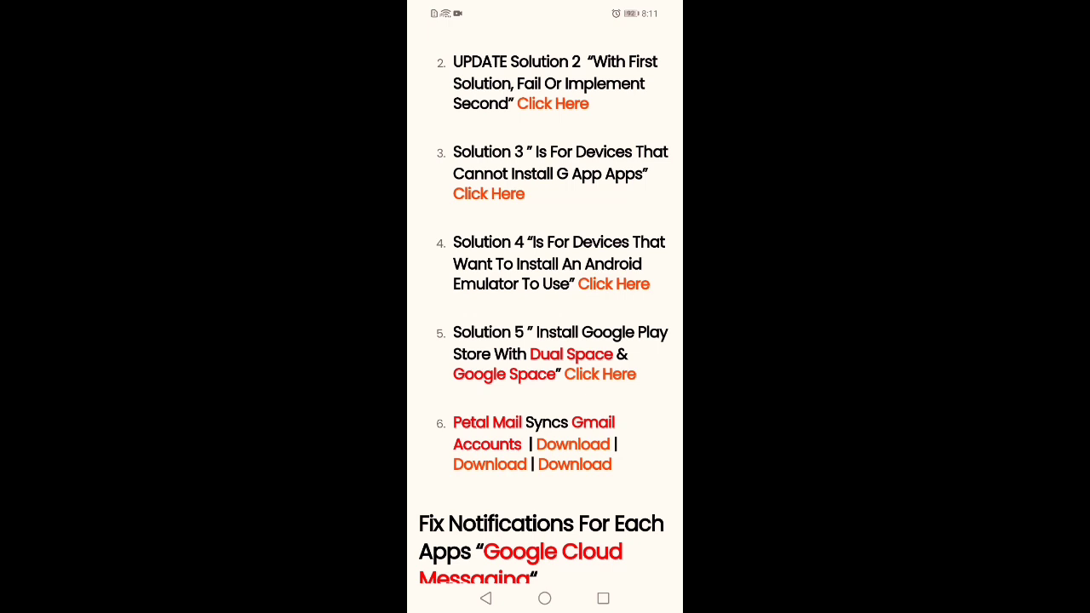
{"action": "left_click", "coordinate": [602, 374]}
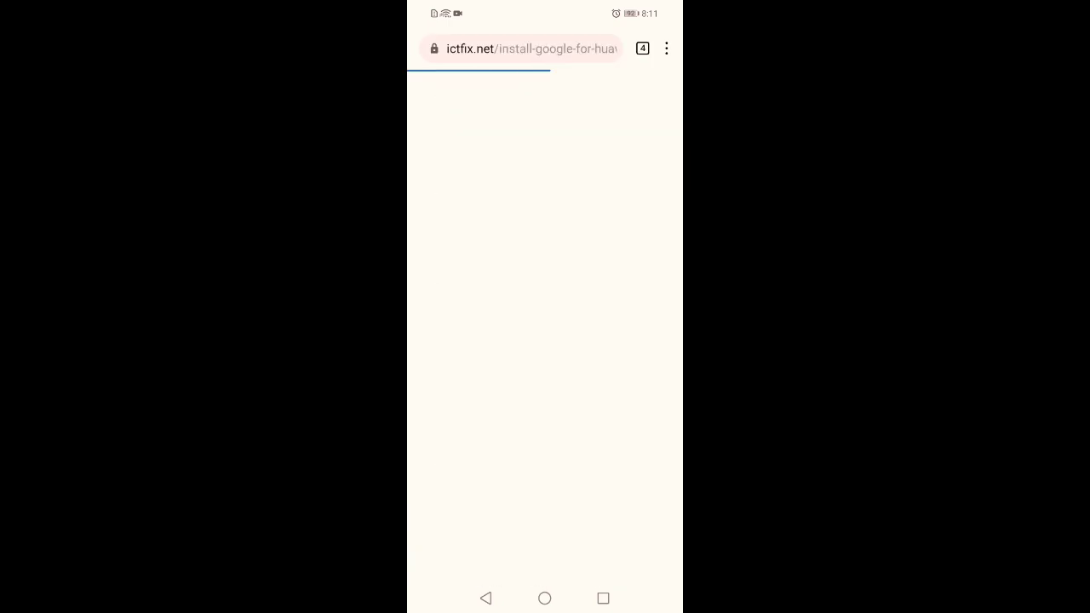
Step: Scroll to the GSPACE ICON 1.1.0 Shortcut links and tap Download
{"action": "scroll", "coordinate": [545, 306], "scroll_direction": "down", "scroll_amount": 3}
{"action": "scroll", "coordinate": [630, 384], "scroll_direction": "down", "scroll_amount": 3}
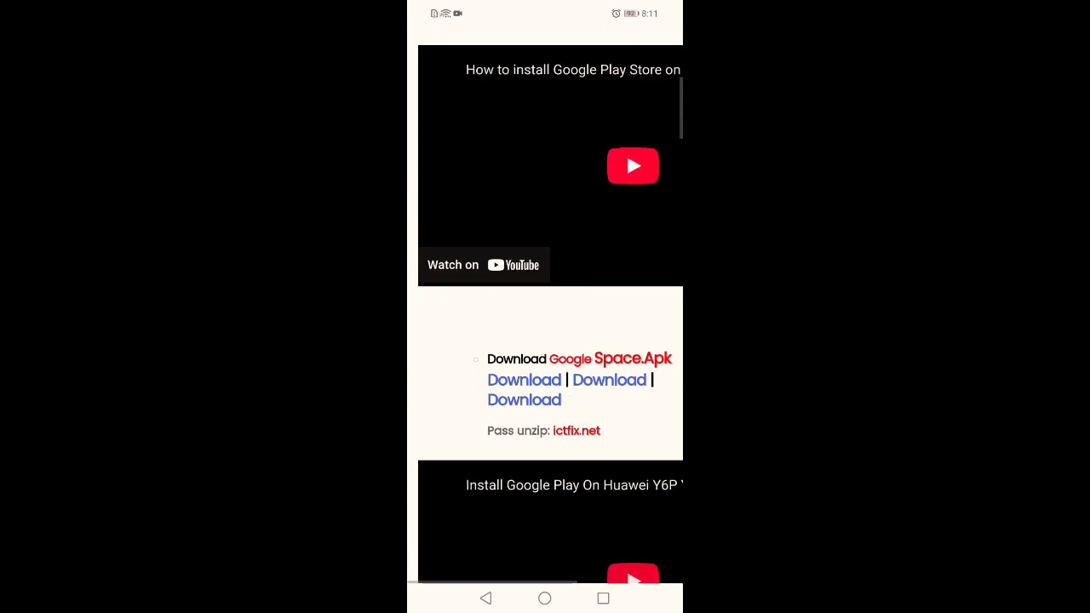
{"action": "scroll", "coordinate": [635, 255], "scroll_direction": "down", "scroll_amount": 3}
{"action": "scroll", "coordinate": [639, 195], "scroll_direction": "down", "scroll_amount": 3}
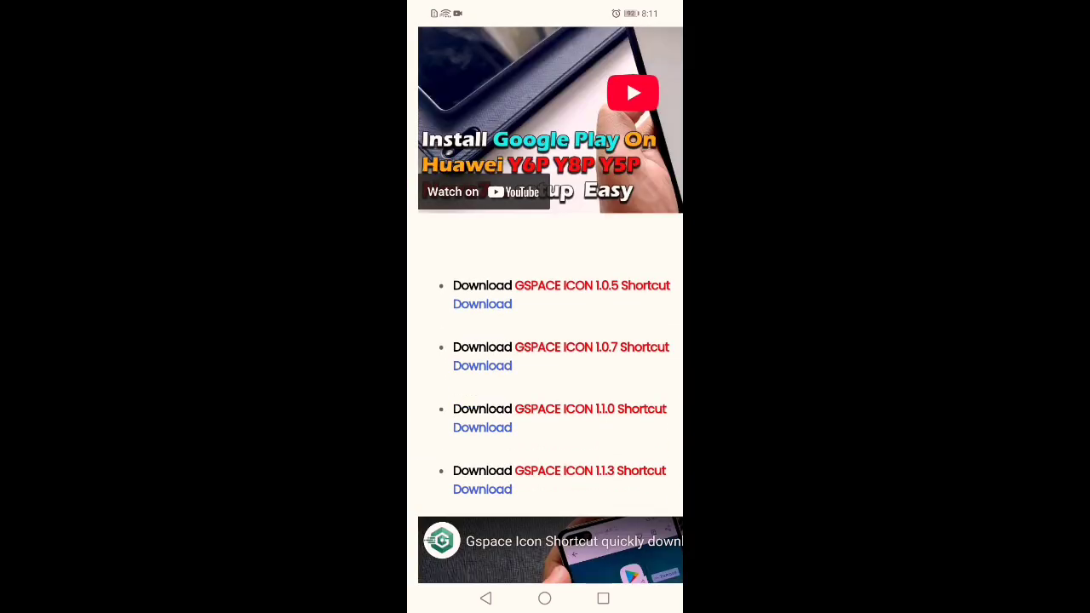
{"action": "left_click", "coordinate": [482, 365]}
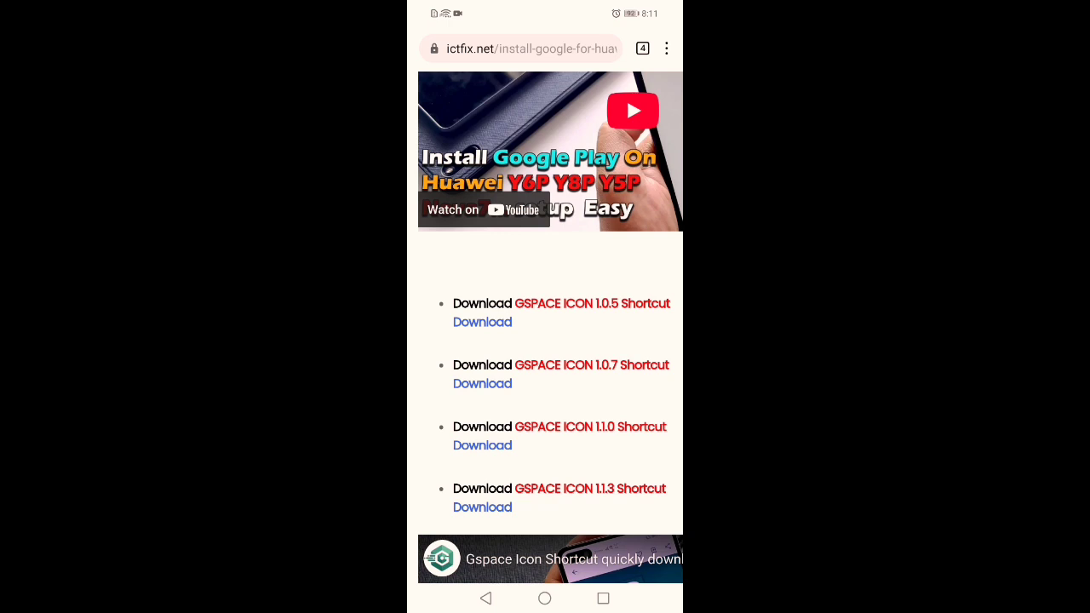
Step: Follow the download link through to MediaFire's prompt for GSPACE 1.1.0.7z (7.08 MB)
{"action": "left_click", "coordinate": [482, 445]}
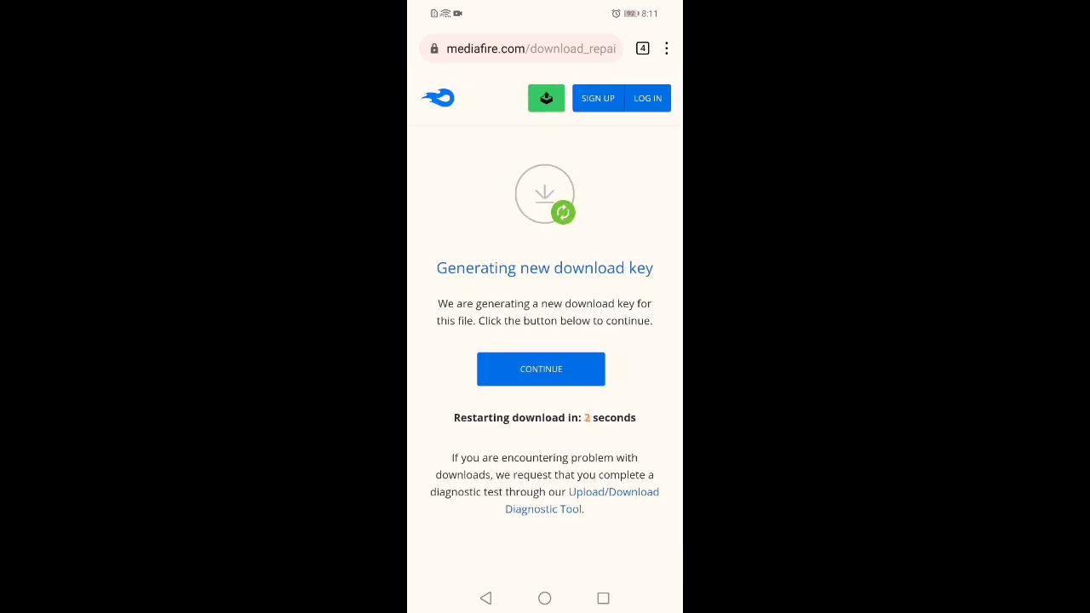
{"action": "left_click", "coordinate": [586, 378]}
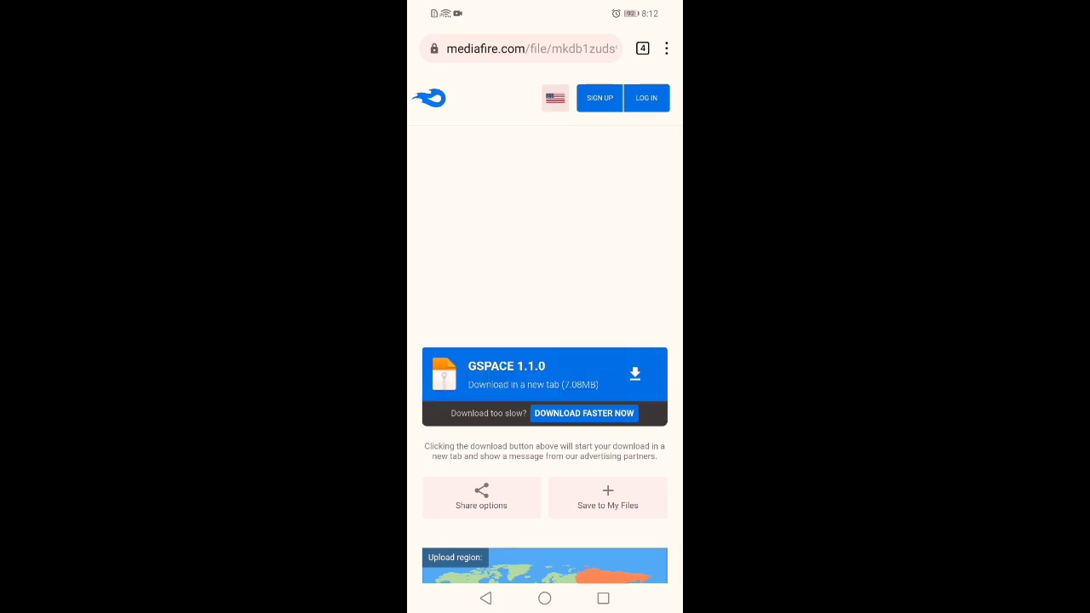
{"action": "left_click", "coordinate": [593, 372]}
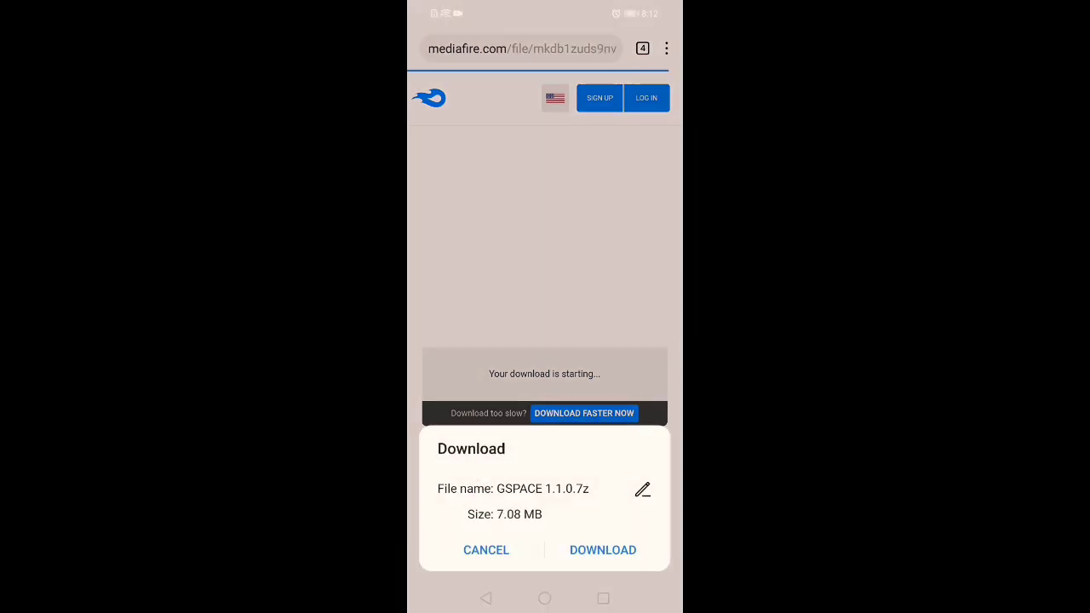
Step: Confirm the GSPACE 1.1.0.7z download, check its progress in notifications, then go home
{"action": "left_click", "coordinate": [603, 550]}
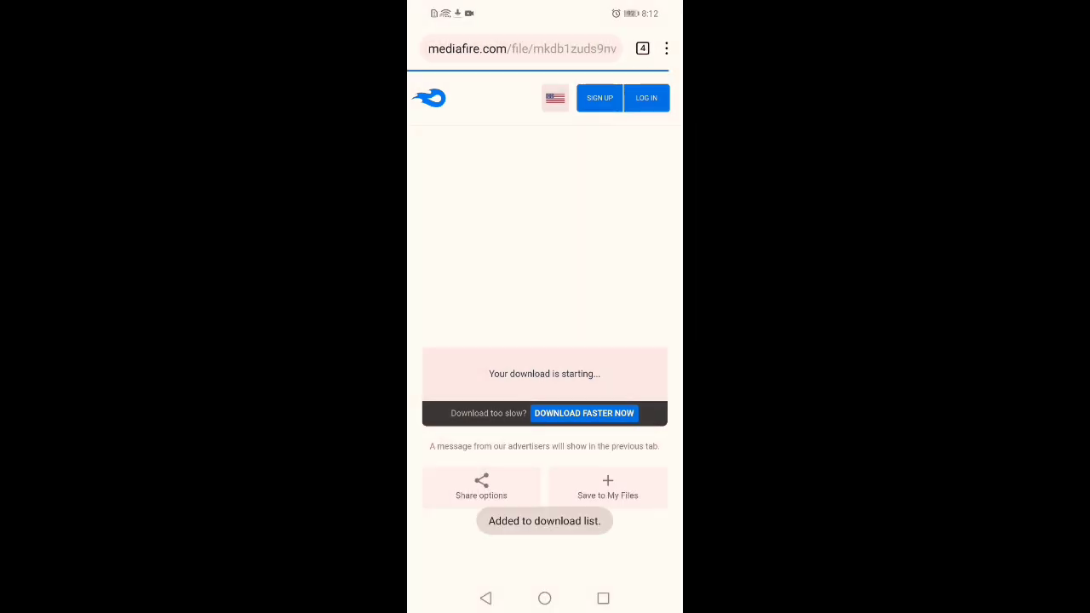
{"action": "left_click_drag", "start_coordinate": [545, 4], "coordinate": [545, 341]}
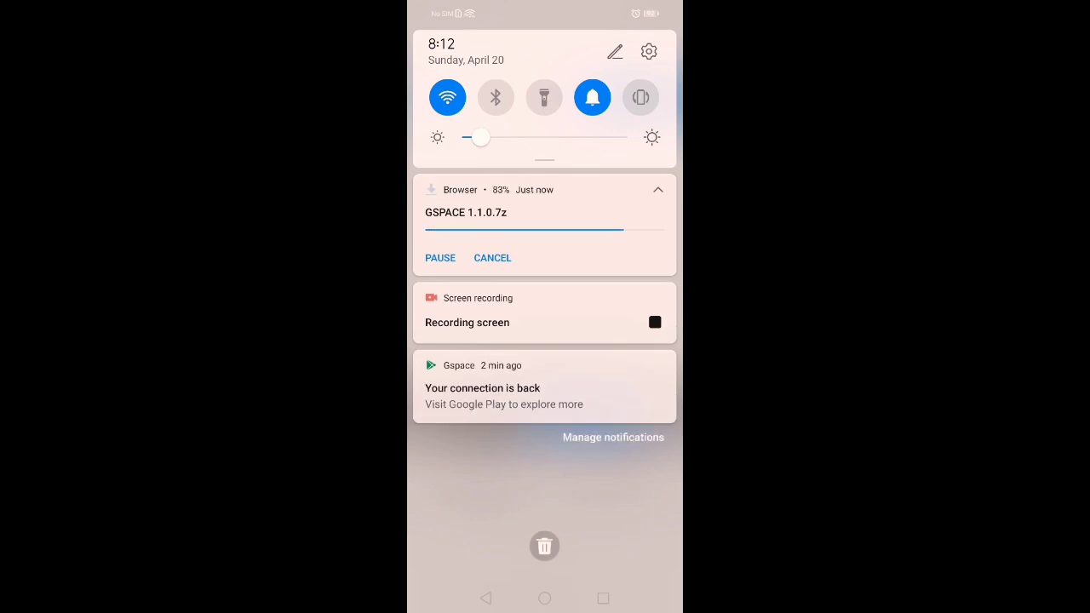
{"action": "left_click", "coordinate": [558, 490]}
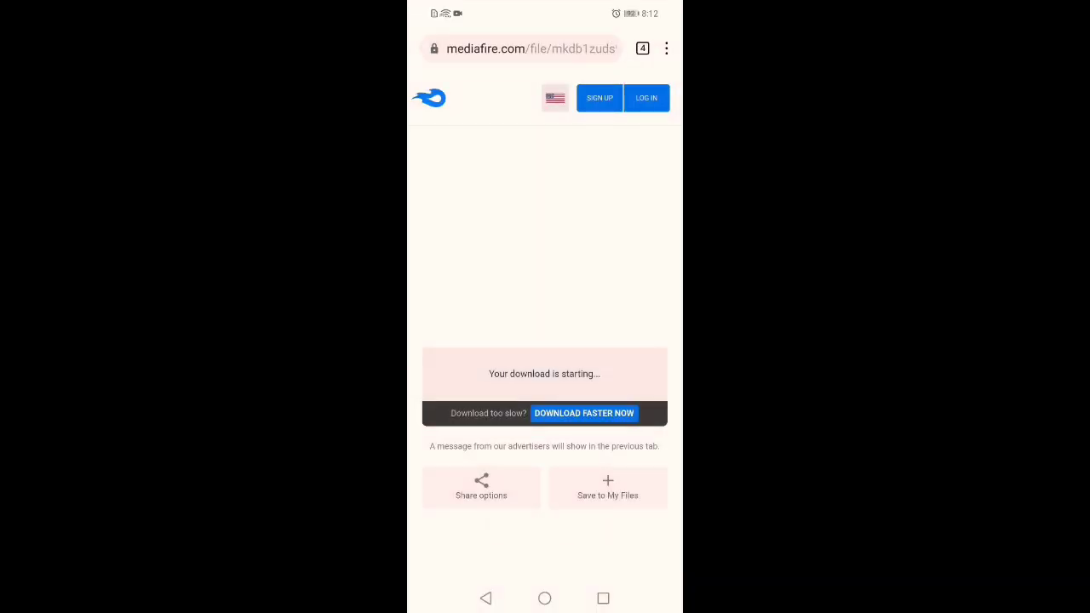
{"action": "left_click", "coordinate": [544, 598]}
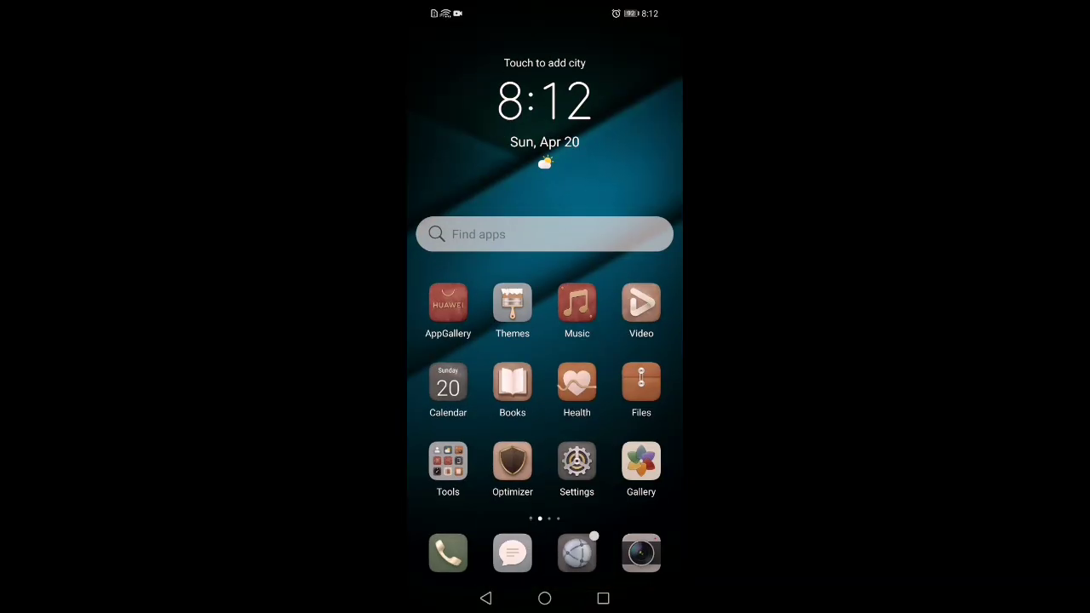
Step: Locate GSPACE 1.1.0.7z in Files under Download › Browser and show its More actions
{"action": "left_click", "coordinate": [641, 381]}
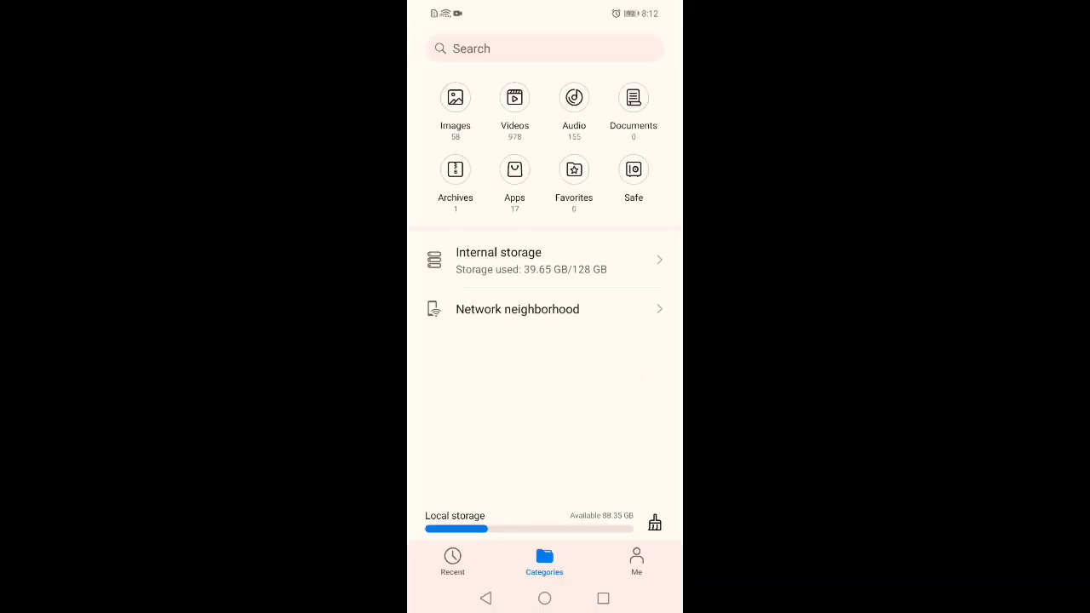
{"action": "left_click", "coordinate": [611, 256]}
{"action": "left_click", "coordinate": [486, 550]}
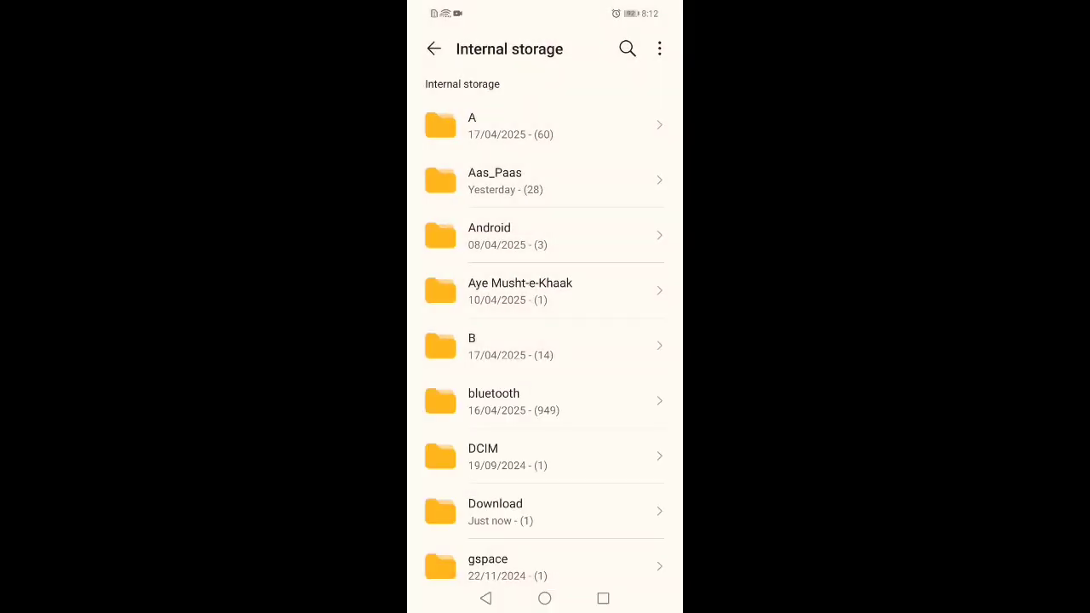
{"action": "scroll", "coordinate": [569, 474], "scroll_direction": "down", "scroll_amount": 2}
{"action": "left_click", "coordinate": [576, 416]}
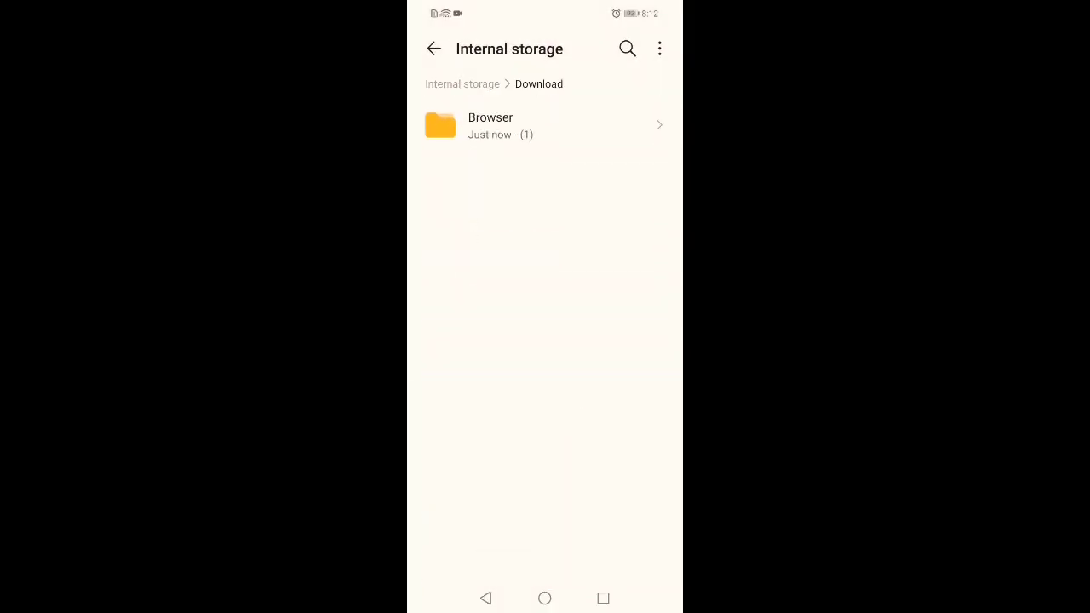
{"action": "left_click", "coordinate": [559, 132]}
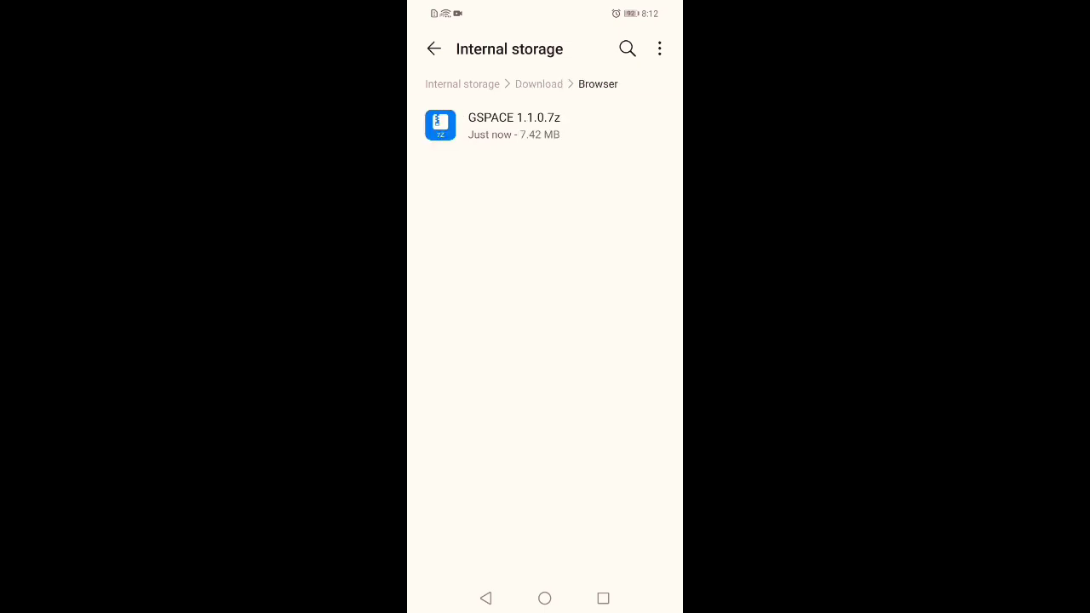
{"action": "left_click", "coordinate": [587, 137]}
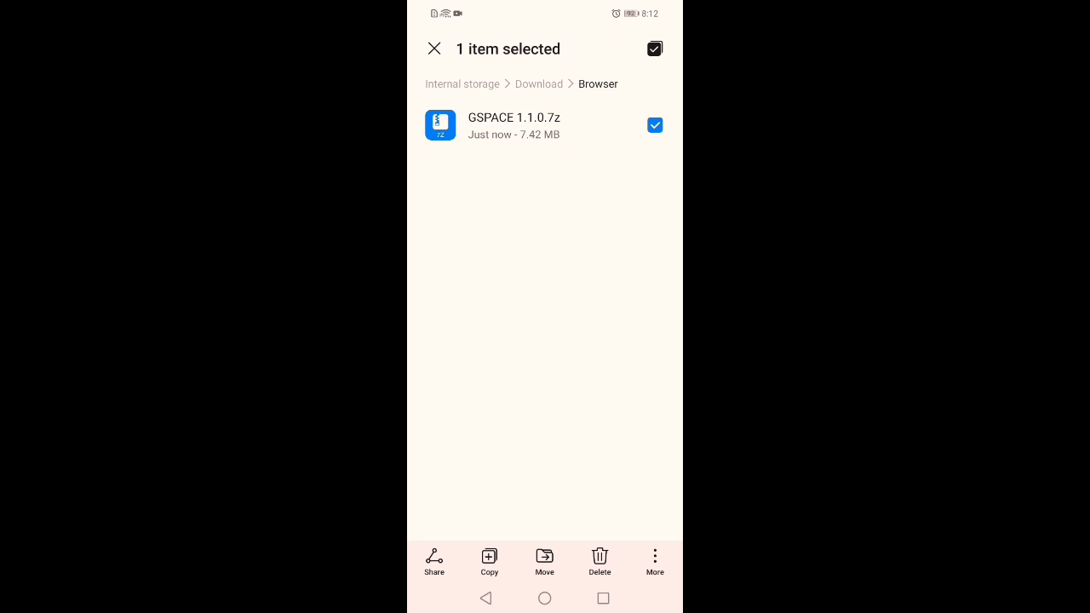
{"action": "left_click", "coordinate": [655, 562]}
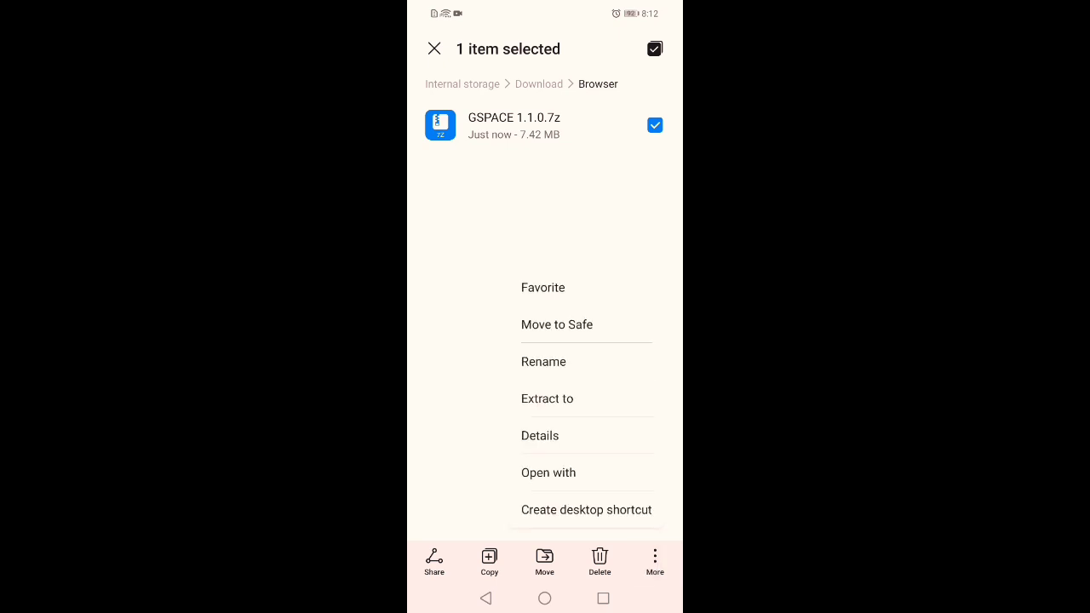
Step: Extract GSPACE 1.1.0.7z here and try installing Gspace 1.1.0-13.apk, which fails on signature
{"action": "left_click", "coordinate": [591, 398]}
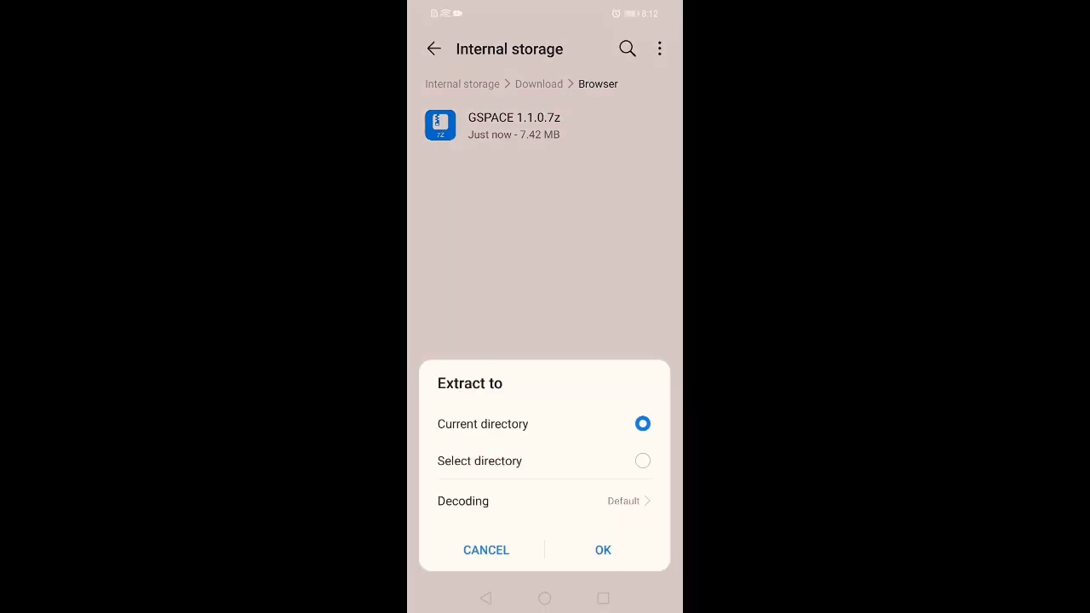
{"action": "left_click", "coordinate": [602, 550]}
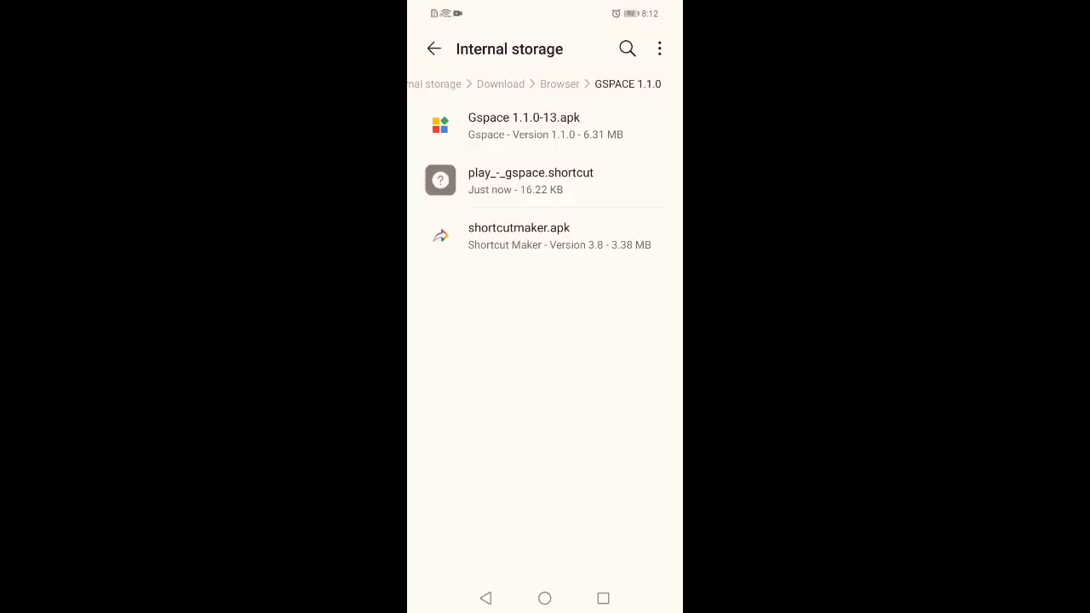
{"action": "left_click", "coordinate": [523, 126]}
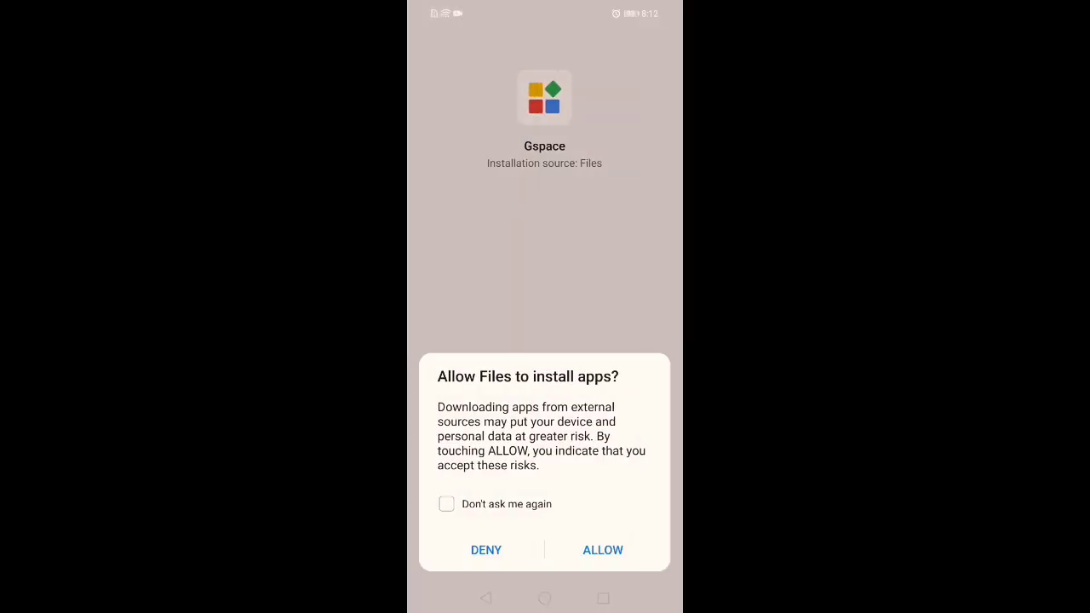
{"action": "left_click", "coordinate": [594, 550]}
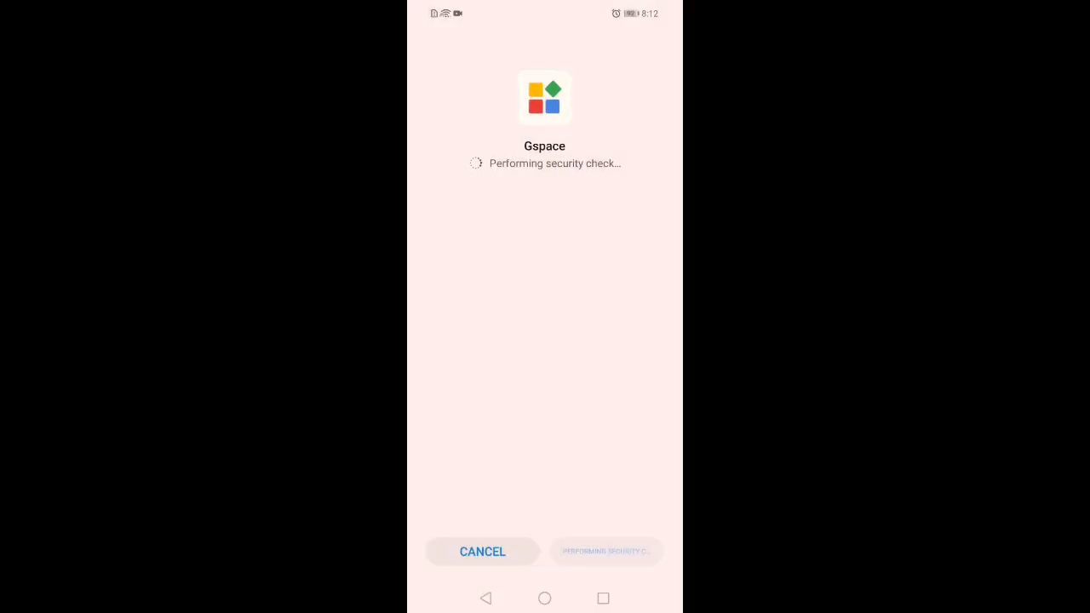
{"action": "left_click", "coordinate": [607, 554]}
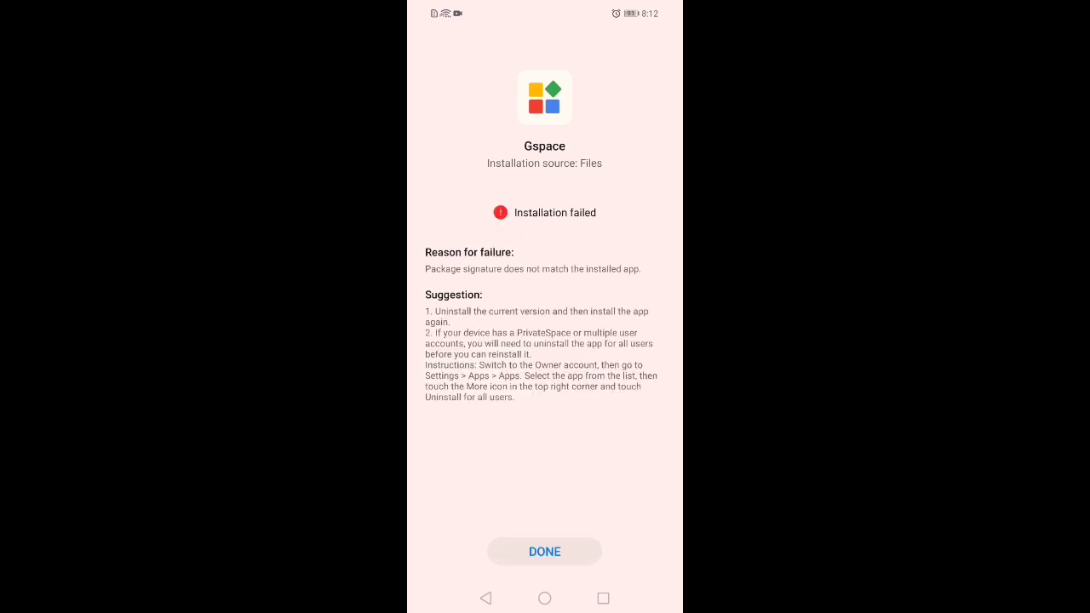
{"action": "left_click", "coordinate": [544, 552]}
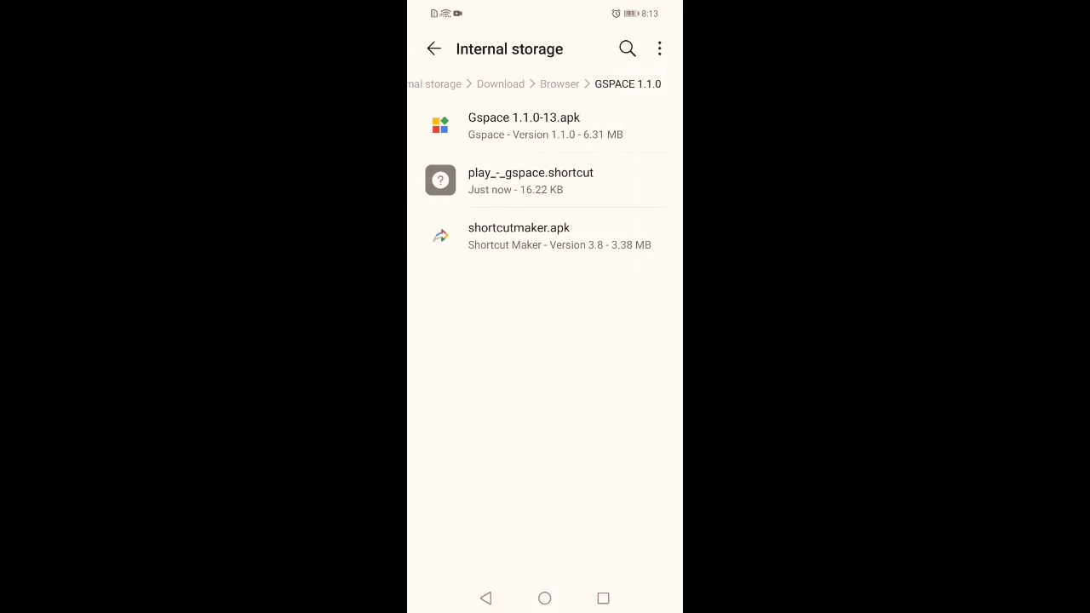
Step: Install shortcutmaker.apk, launch Shortcut Maker once, then return to the GSPACE 1.1.0 folder
{"action": "left_click", "coordinate": [597, 246]}
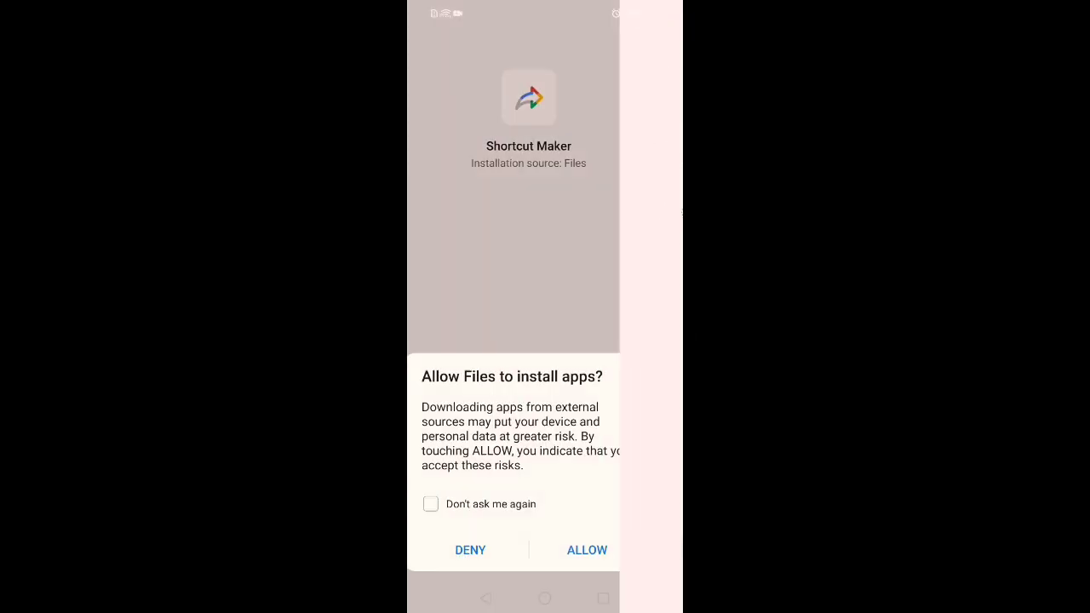
{"action": "left_click", "coordinate": [601, 549]}
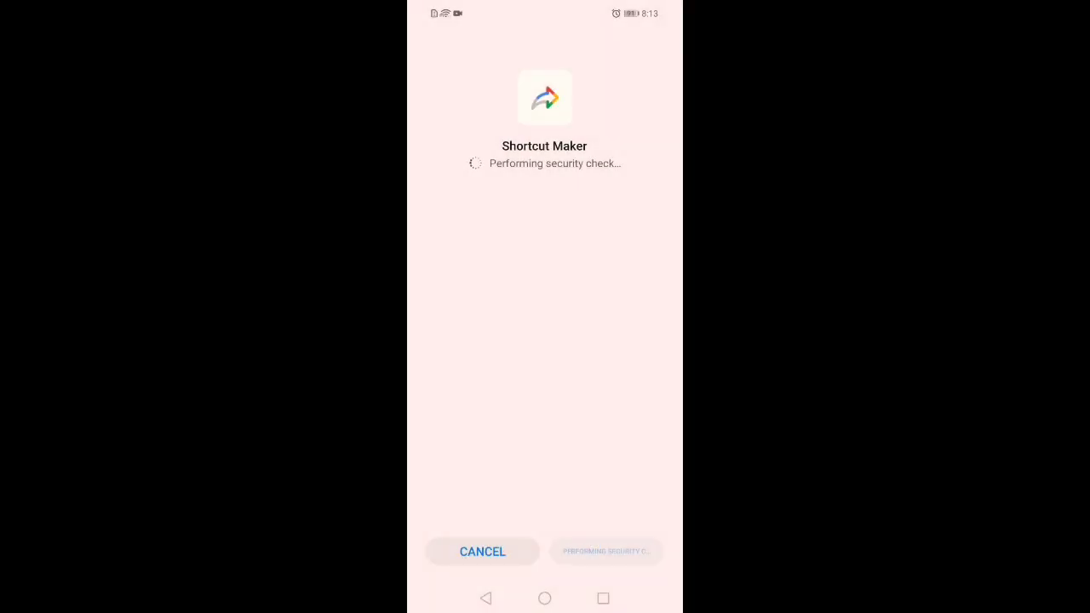
{"action": "left_click", "coordinate": [606, 553]}
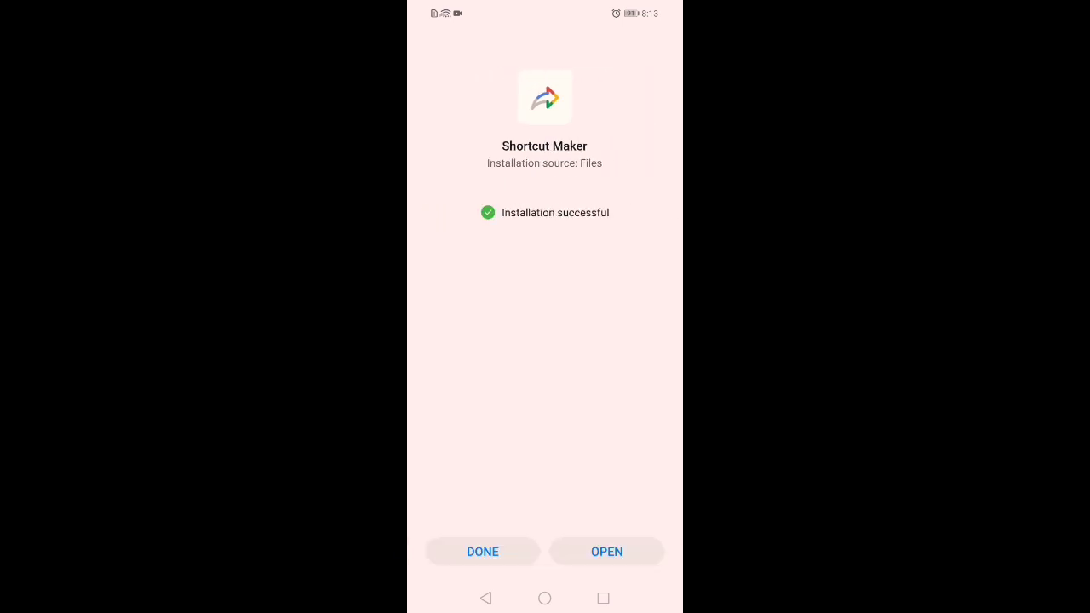
{"action": "left_click", "coordinate": [606, 552]}
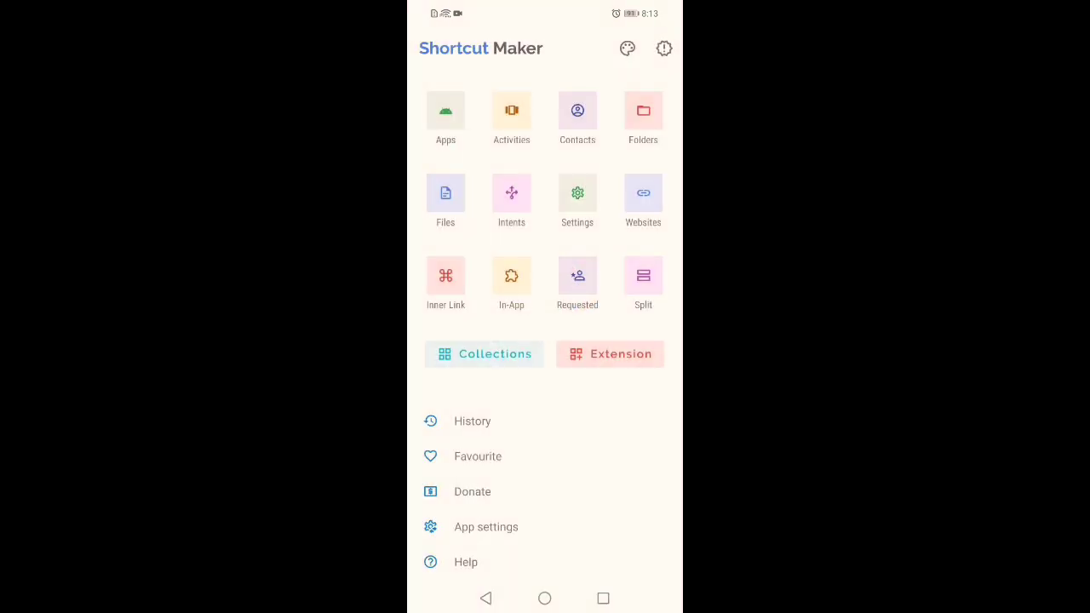
{"action": "left_click", "coordinate": [485, 598]}
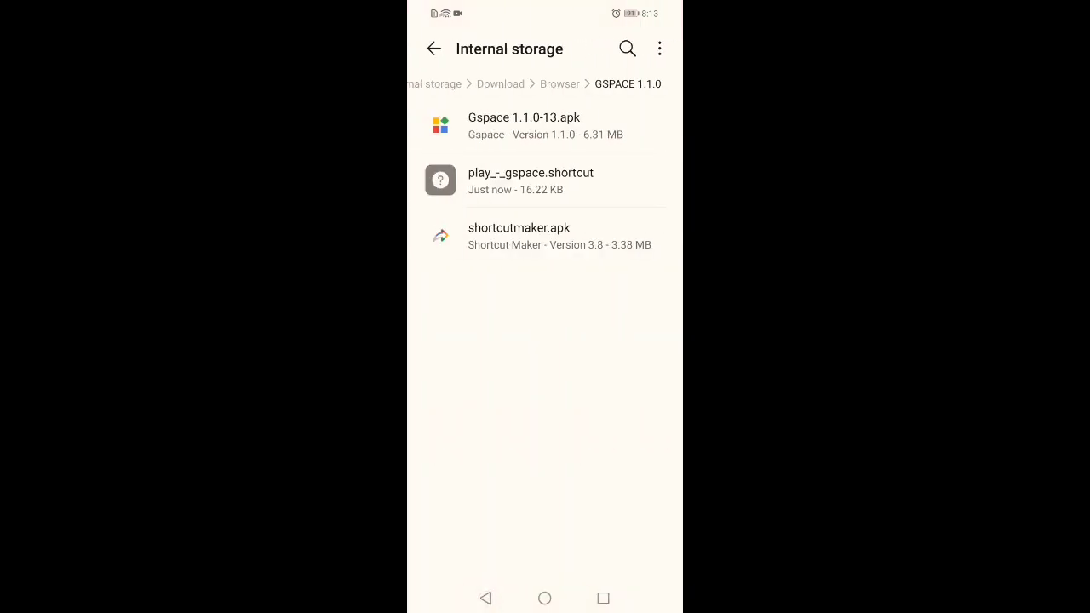
Step: Move play_-_gspace.shortcut from GSPACE 1.1.0 into Internal storage › Download
{"action": "left_click", "coordinate": [594, 190]}
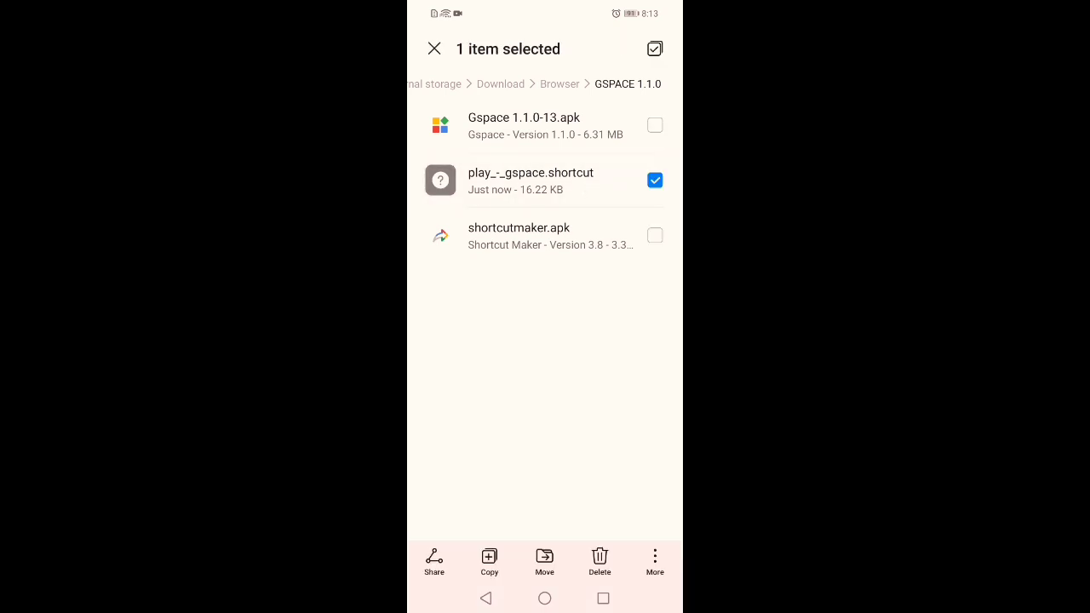
{"action": "left_click", "coordinate": [544, 562]}
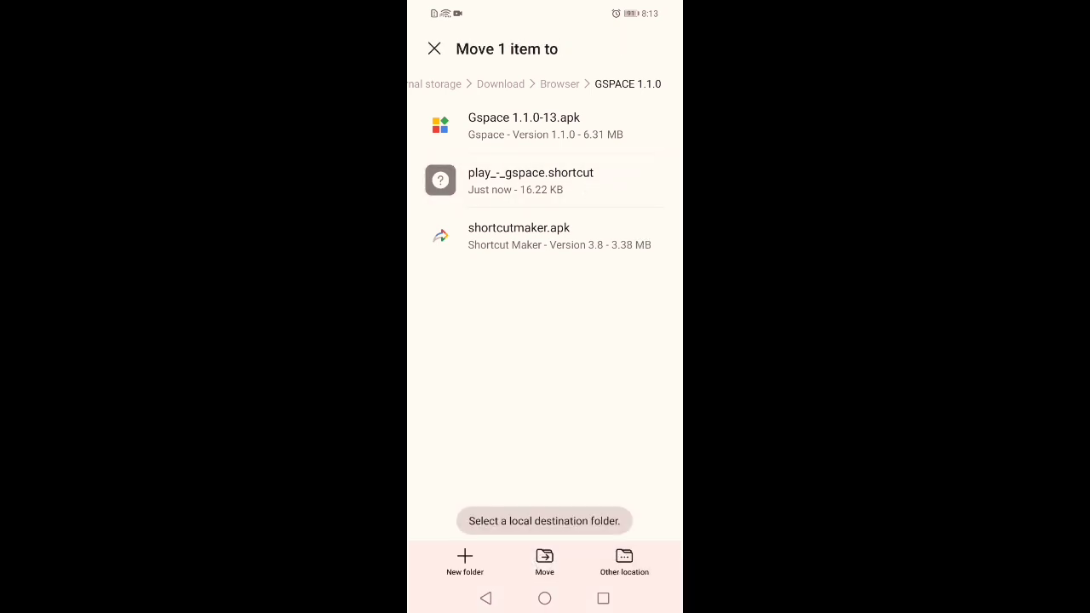
{"action": "left_click", "coordinate": [624, 562]}
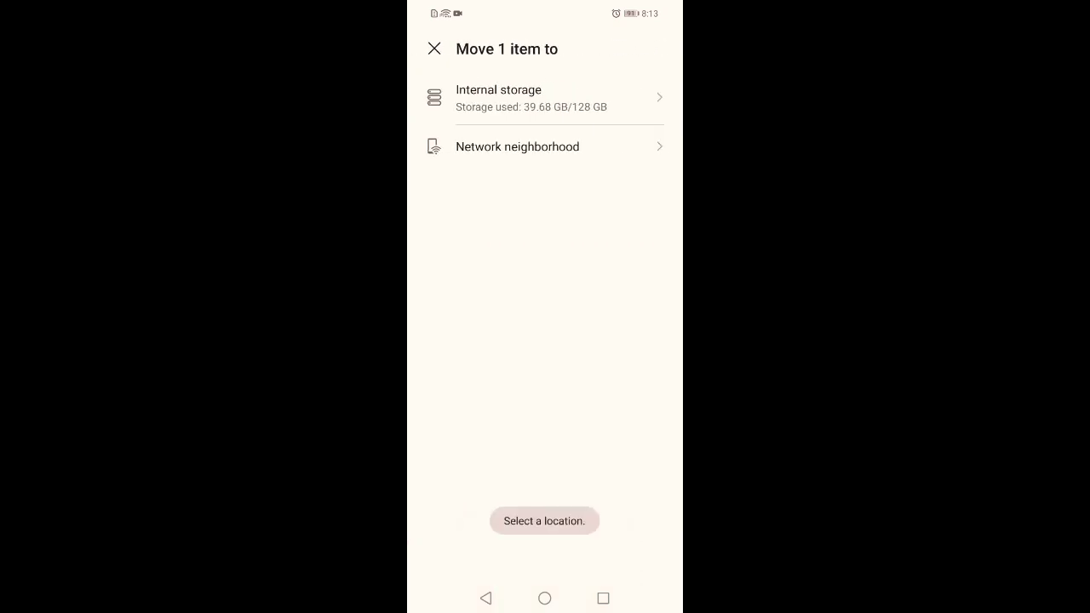
{"action": "left_click", "coordinate": [612, 113]}
{"action": "left_click", "coordinate": [561, 509]}
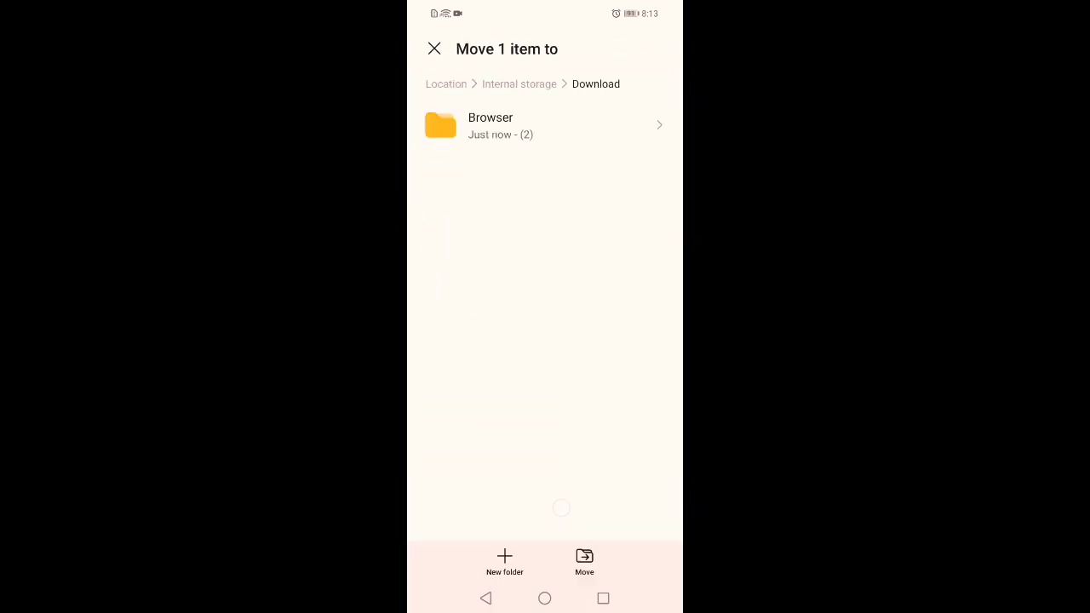
{"action": "left_click", "coordinate": [584, 562]}
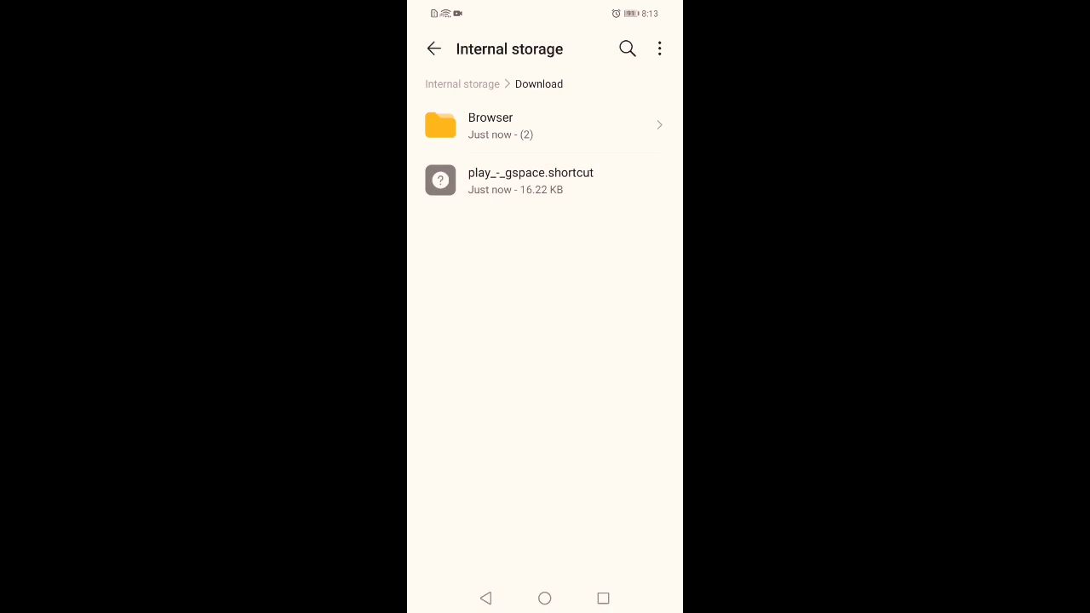
Step: Open play_-_gspace.shortcut once in Shortcut Maker and add the Play - GSpace home-screen shortcut
{"action": "left_click", "coordinate": [595, 180]}
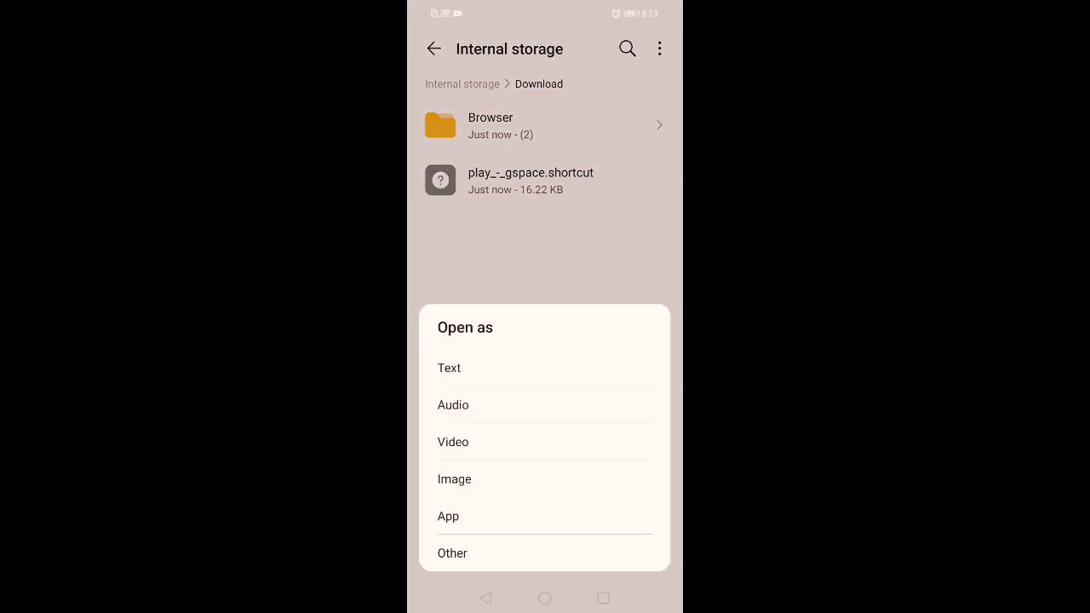
{"action": "left_click", "coordinate": [539, 559]}
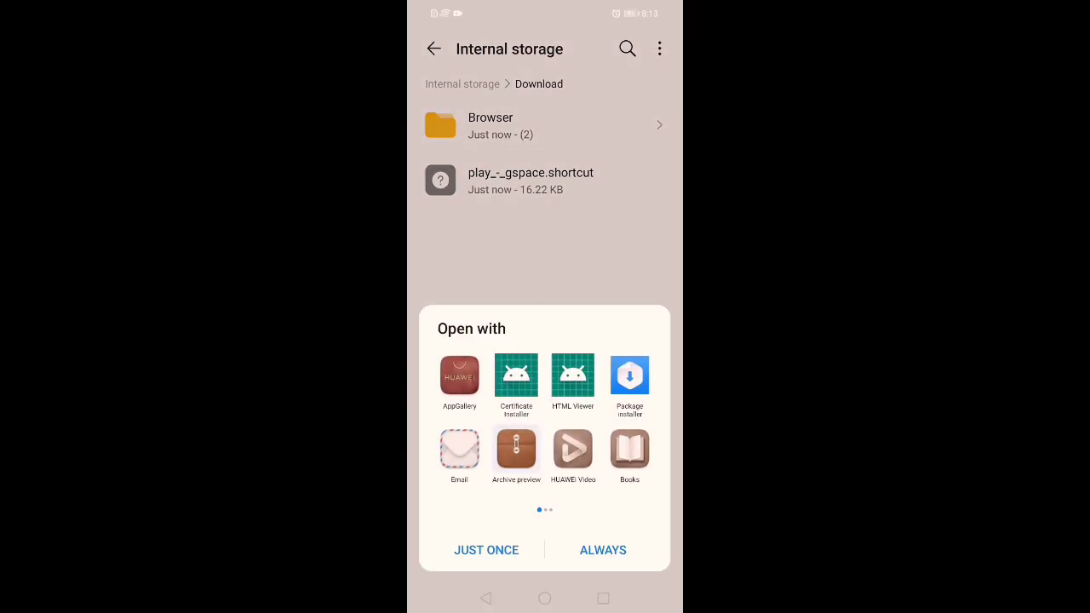
{"action": "left_click_drag", "start_coordinate": [613, 417], "coordinate": [477, 417]}
{"action": "left_click_drag", "start_coordinate": [613, 418], "coordinate": [477, 417]}
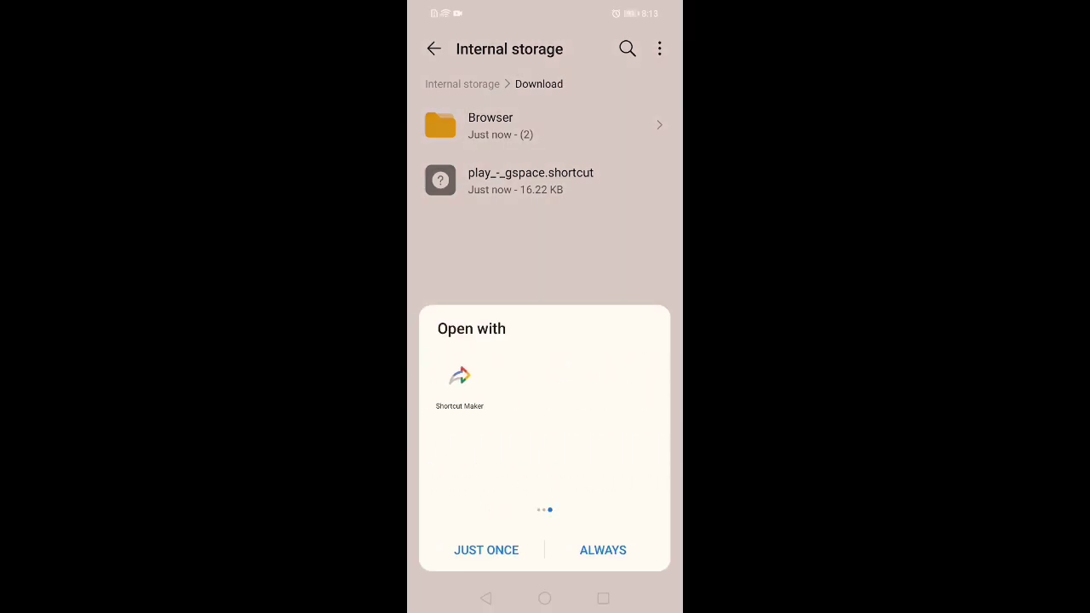
{"action": "left_click", "coordinate": [460, 379]}
{"action": "left_click", "coordinate": [498, 550]}
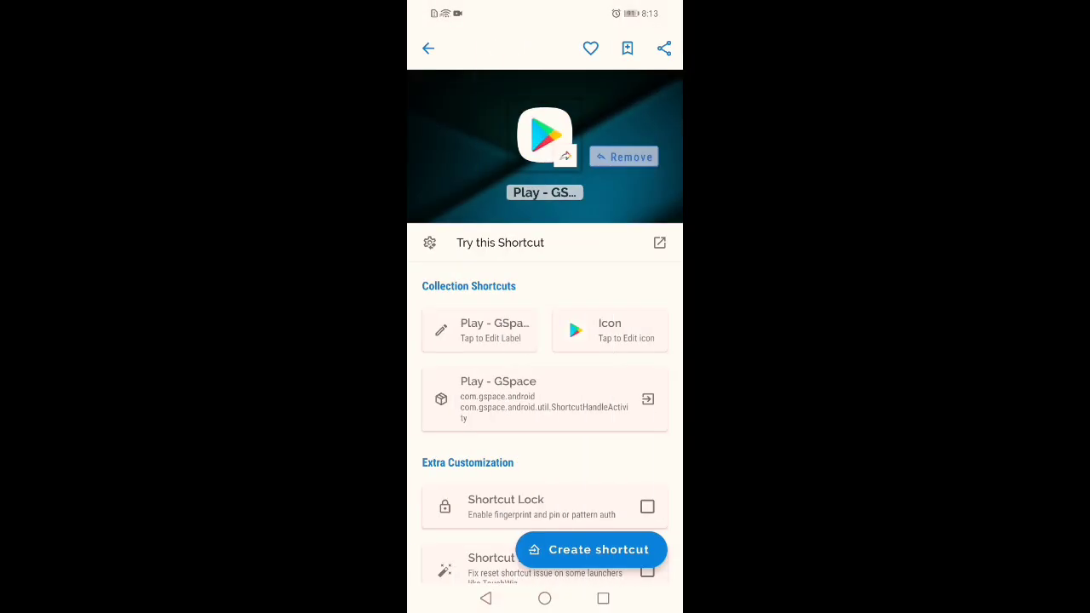
{"action": "left_click", "coordinate": [596, 550]}
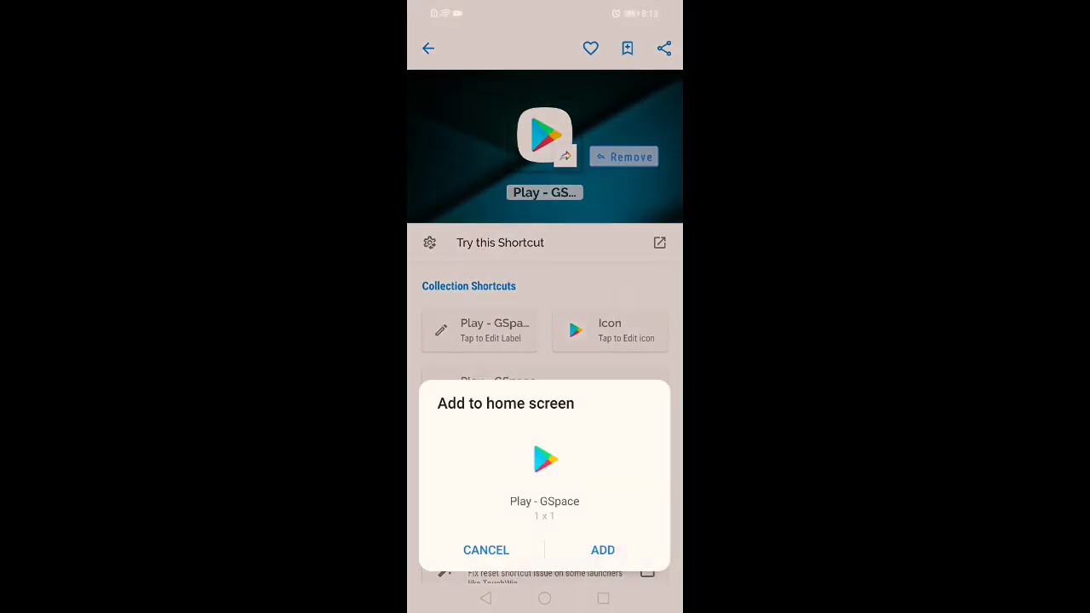
{"action": "left_click", "coordinate": [602, 550]}
{"action": "left_click", "coordinate": [545, 597]}
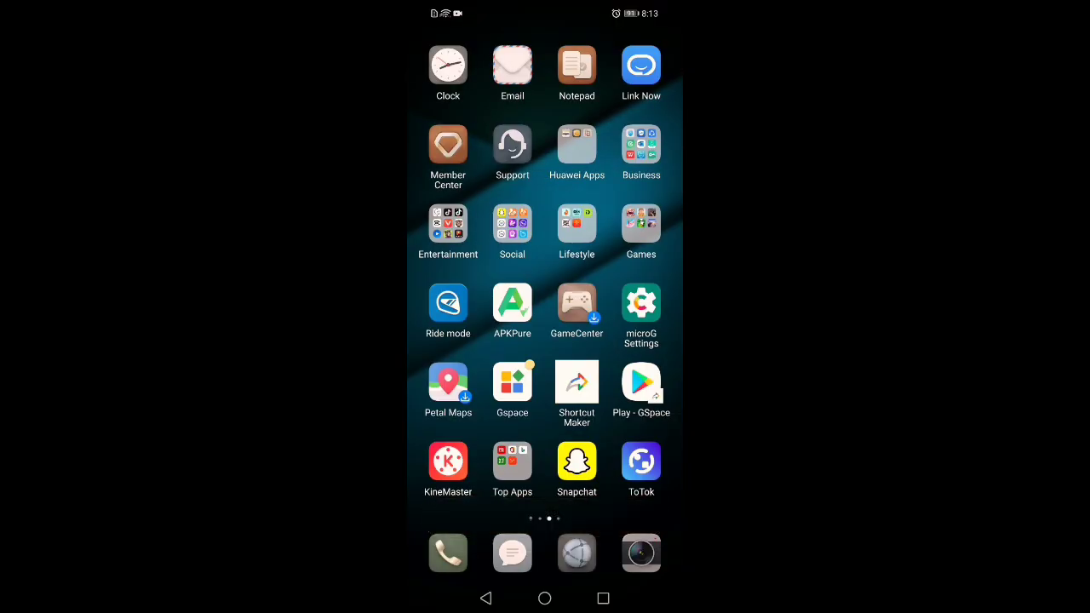
Step: Launch Play Store via the Play - GSpace icon and browse the whatsapp search results
{"action": "left_click", "coordinate": [560, 414]}
{"action": "left_click", "coordinate": [641, 383]}
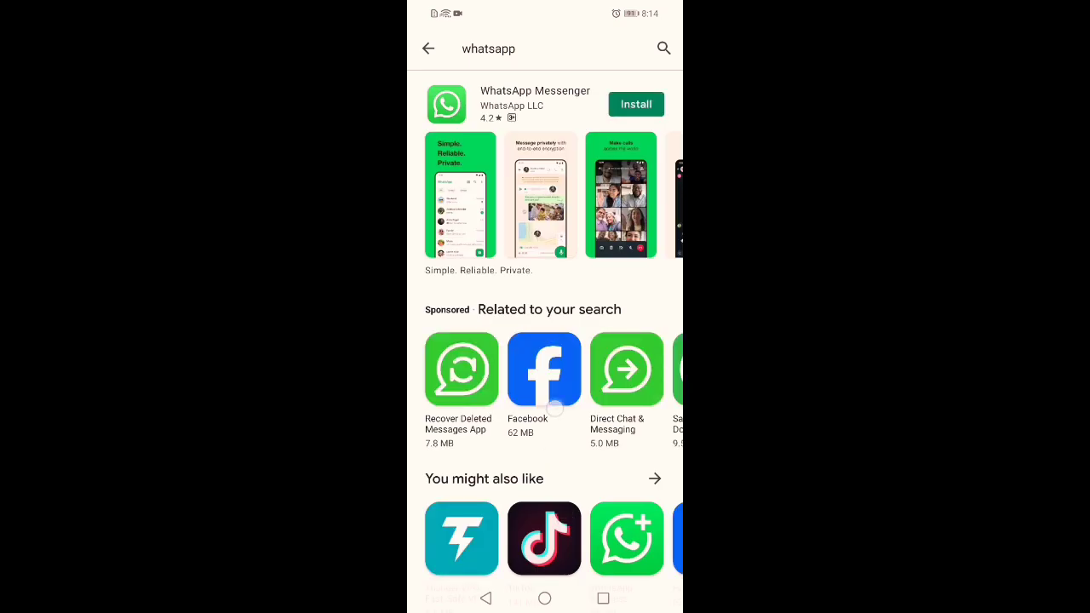
{"action": "scroll", "coordinate": [564, 452], "scroll_direction": "down", "scroll_amount": 5}
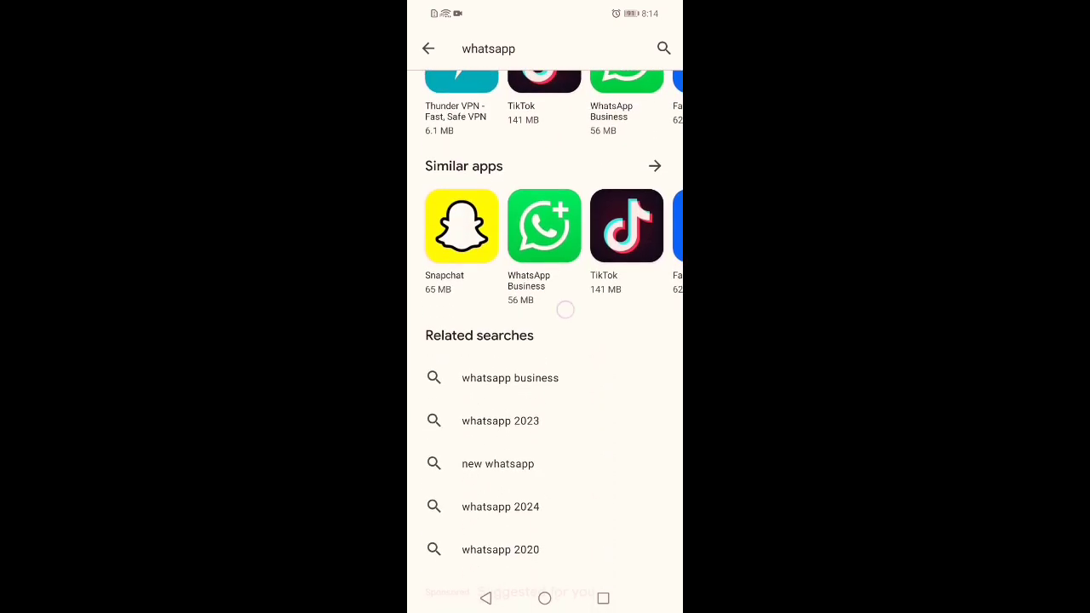
{"action": "scroll", "coordinate": [562, 316], "scroll_direction": "up", "scroll_amount": 5}
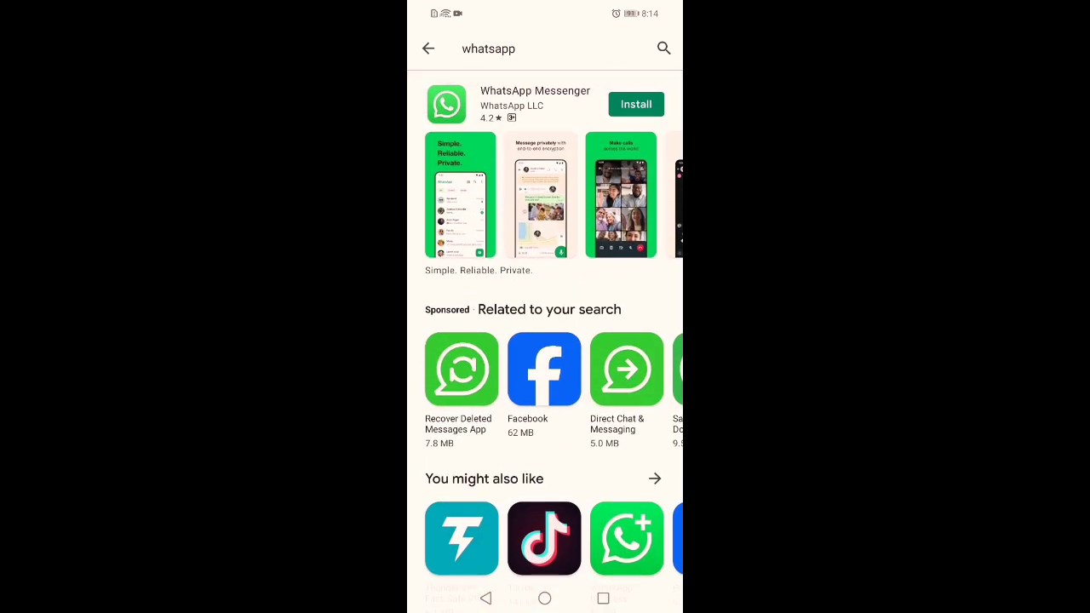
Step: Replace the whatsapp query with 'Google' and run the Play Store search
{"action": "left_click", "coordinate": [664, 48]}
{"action": "left_click", "coordinate": [515, 48]}
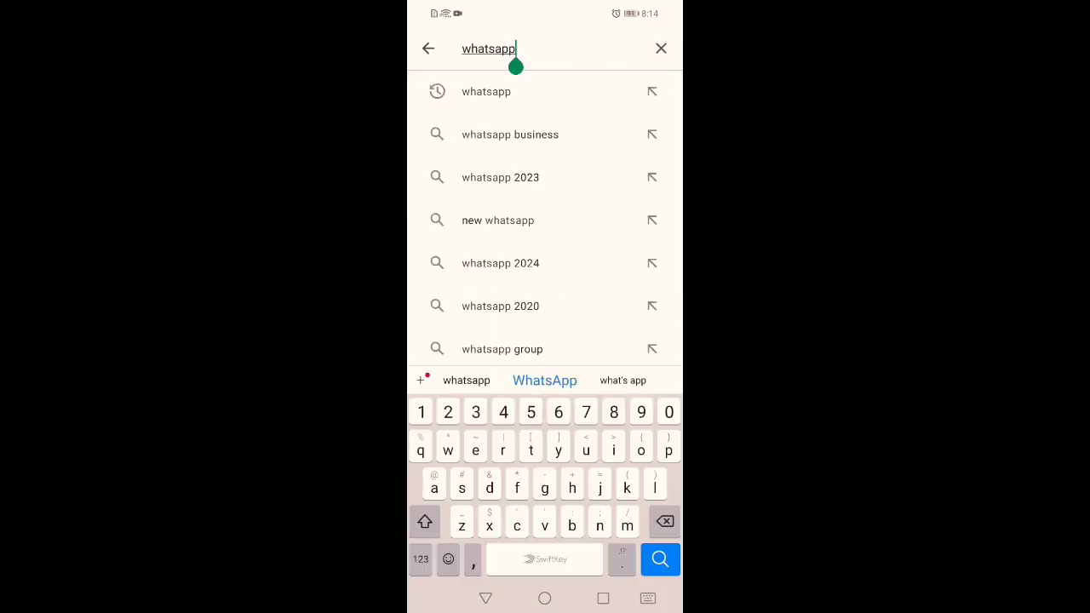
{"action": "key", "text": "BackSpace"}
{"action": "key", "text": "BackSpace"}
{"action": "key", "text": "BackSpace"}
{"action": "type", "text": "g"}
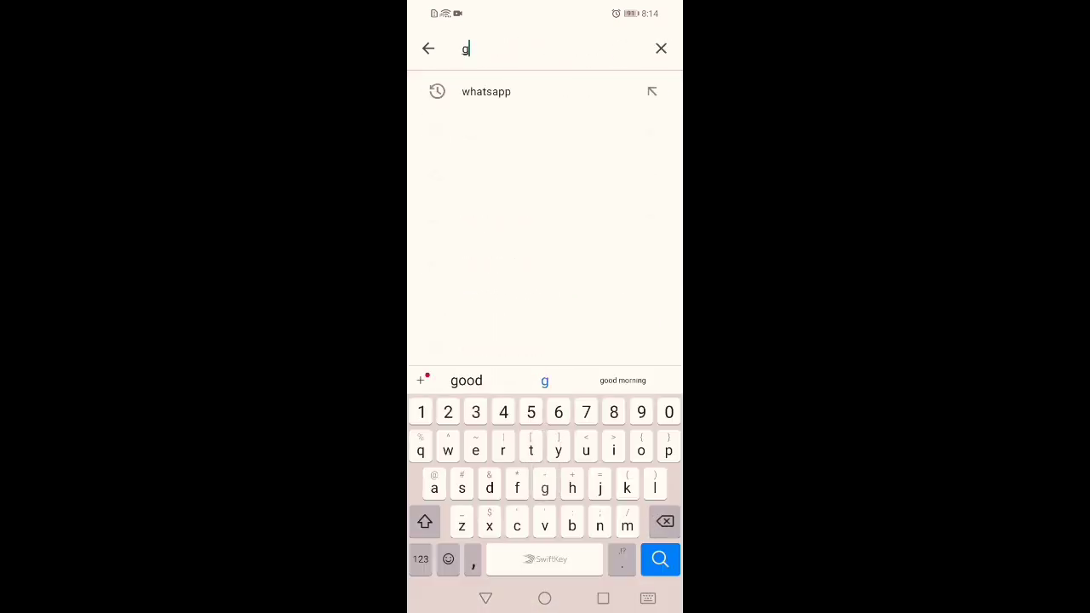
{"action": "type", "text": "oi"}
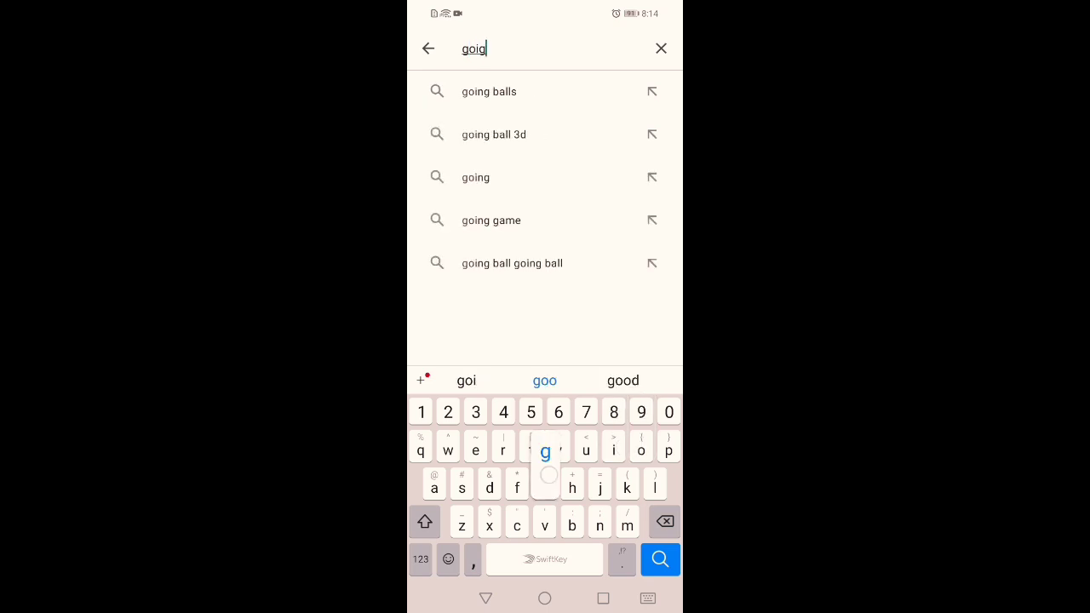
{"action": "type", "text": "g"}
{"action": "left_click", "coordinate": [622, 381]}
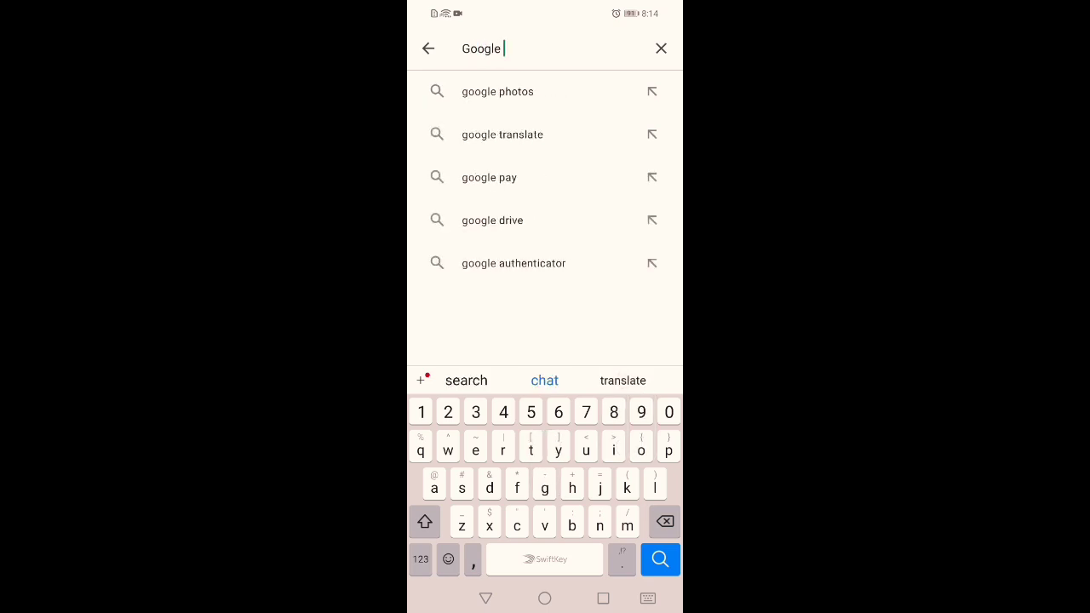
{"action": "left_click", "coordinate": [659, 559]}
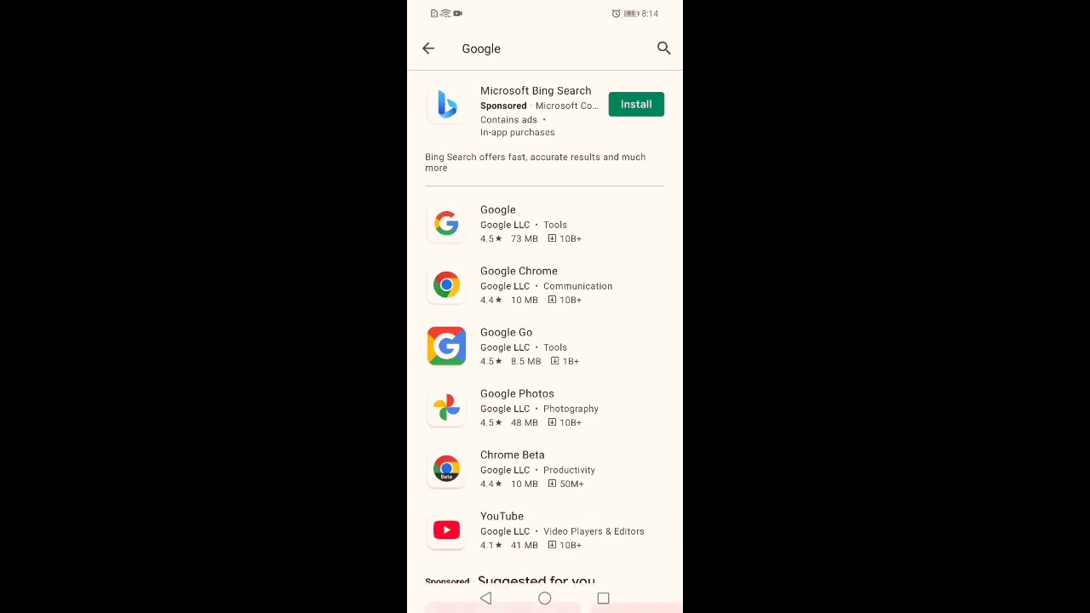
Step: Open the Google app by Google LLC and start installing it
{"action": "left_click", "coordinate": [511, 223]}
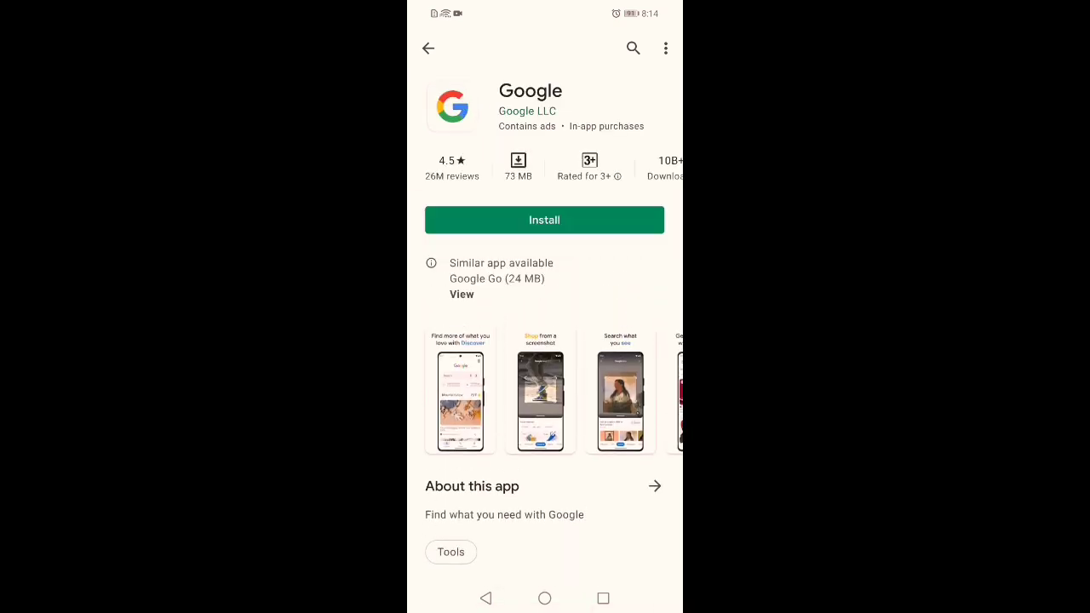
{"action": "left_click_drag", "start_coordinate": [596, 167], "coordinate": [570, 167]}
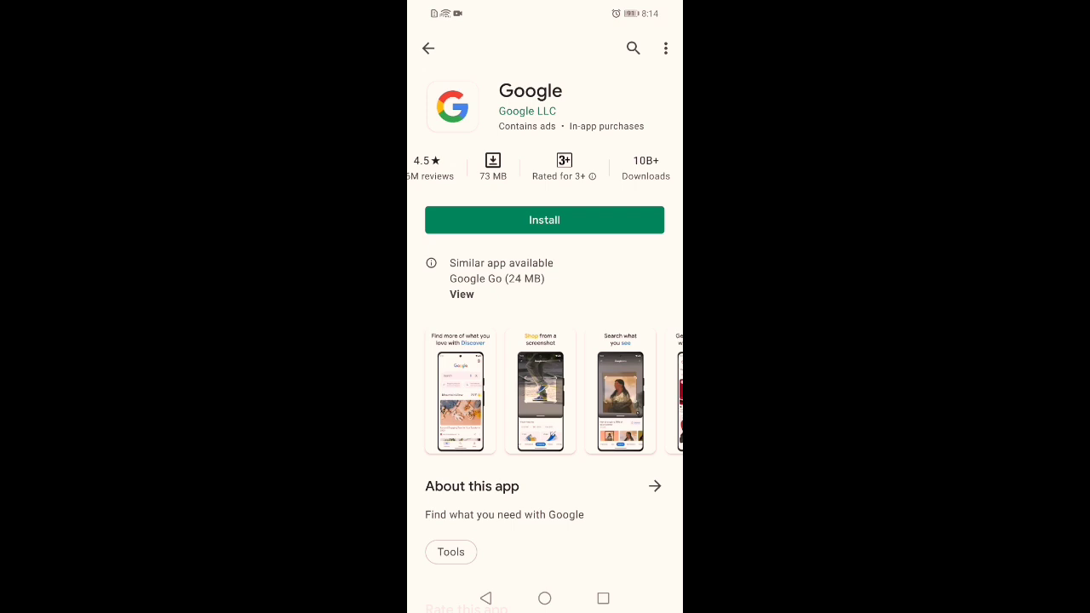
{"action": "left_click", "coordinate": [605, 220]}
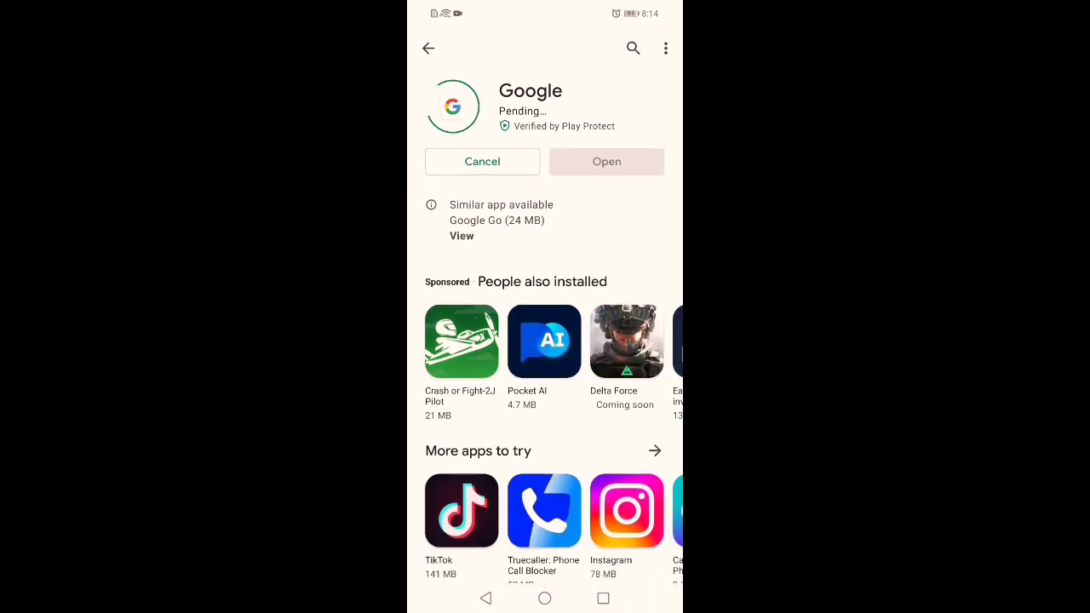